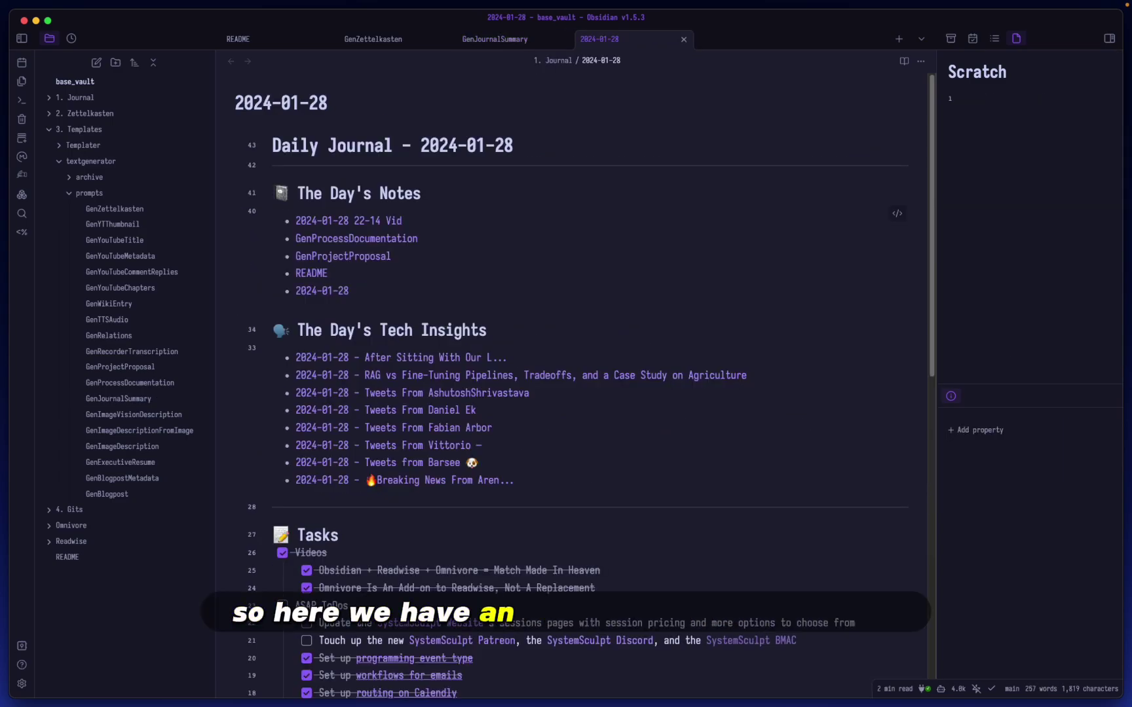
Step: Scroll through the 2024-01-28 journal note to its empty Day's Chronicle section
scroll(583, 354, down, 5)
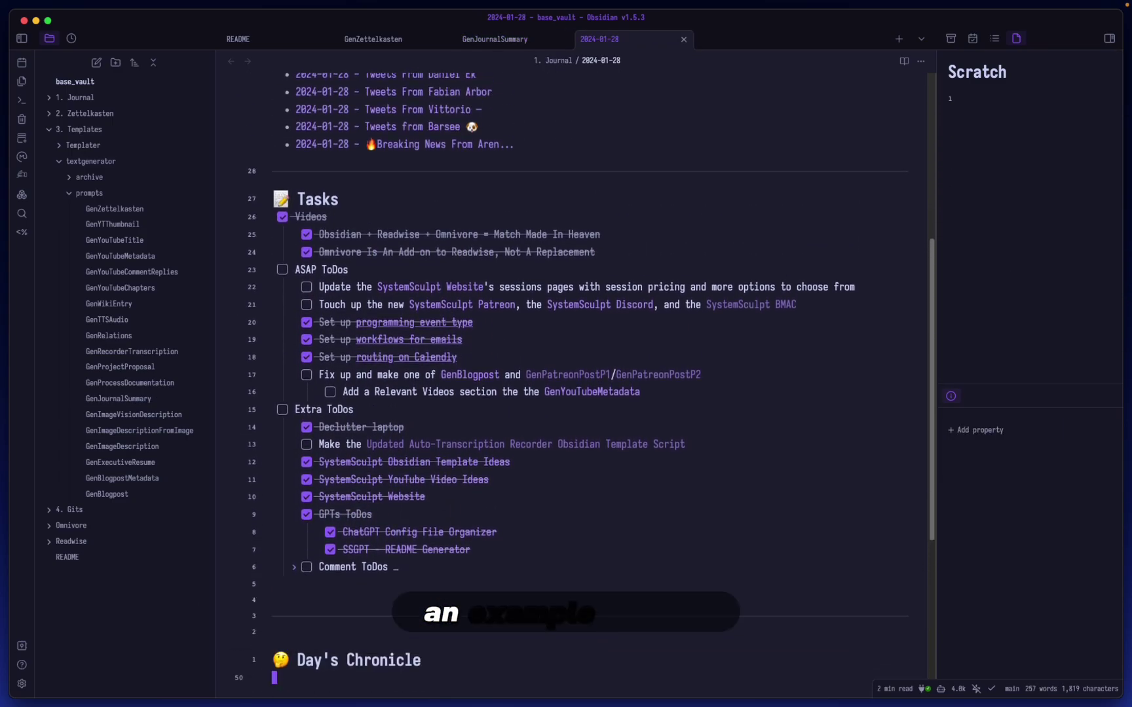
scroll(583, 354, down, 1)
scroll(733, 507, up, 3)
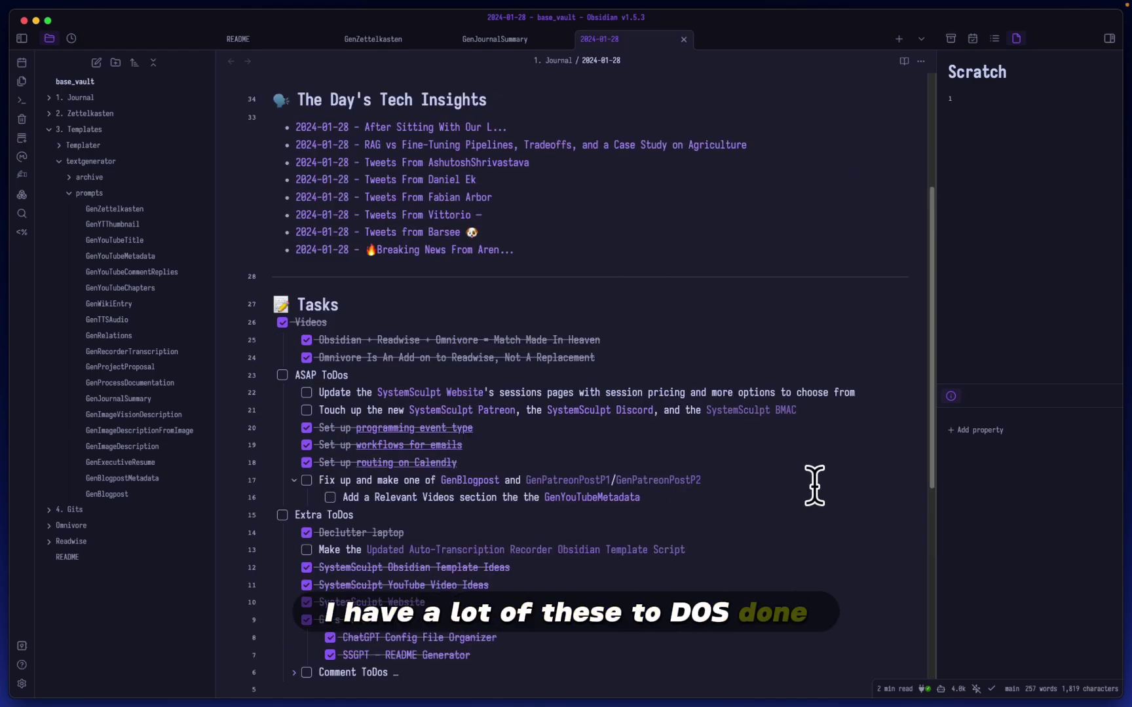
scroll(812, 491, down, 4)
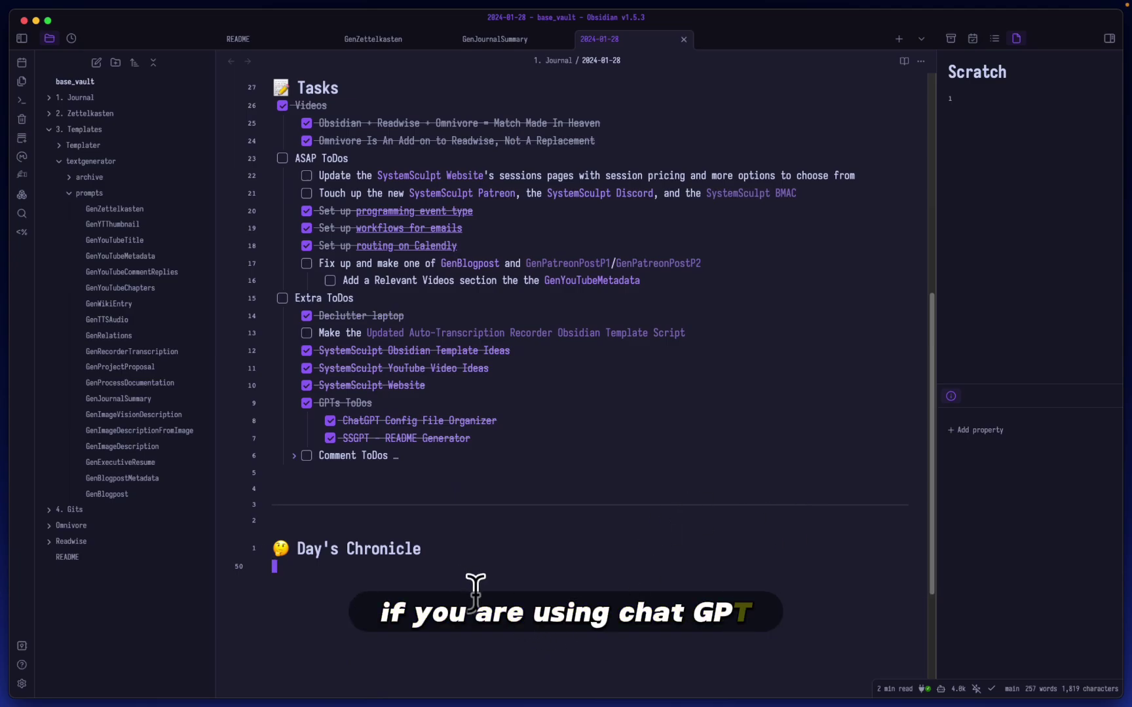
Step: Open the Text Generator settings and check the LLM provider list, keeping Custom selected
key(super+comma)
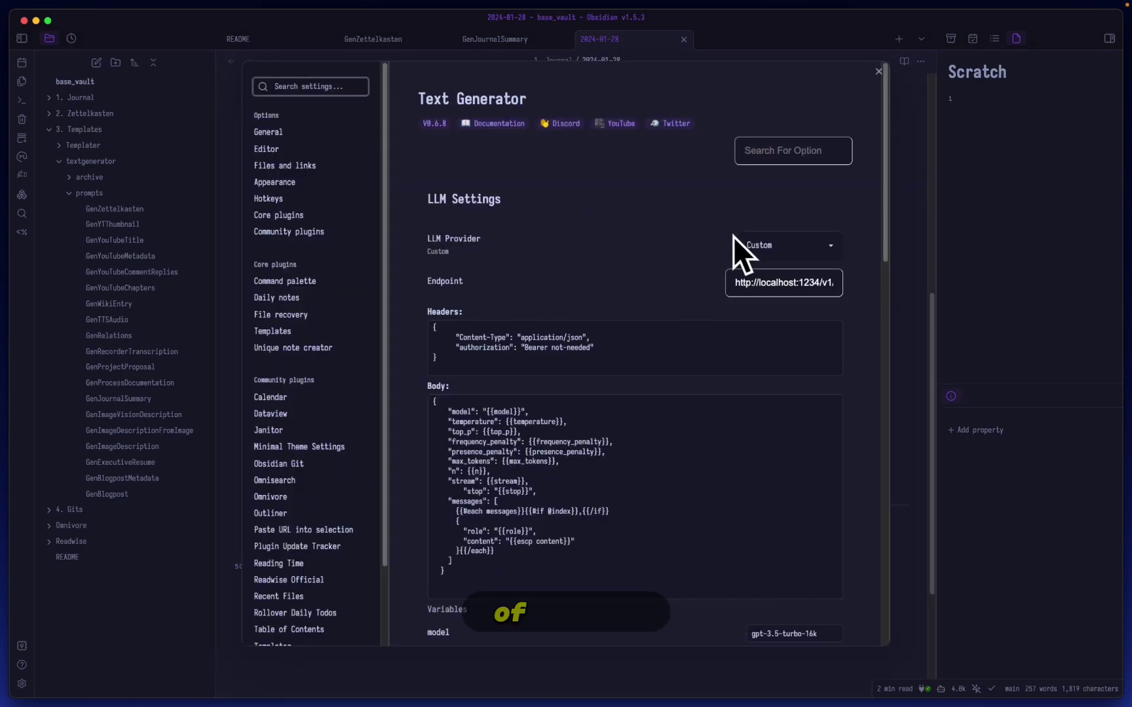
click(799, 249)
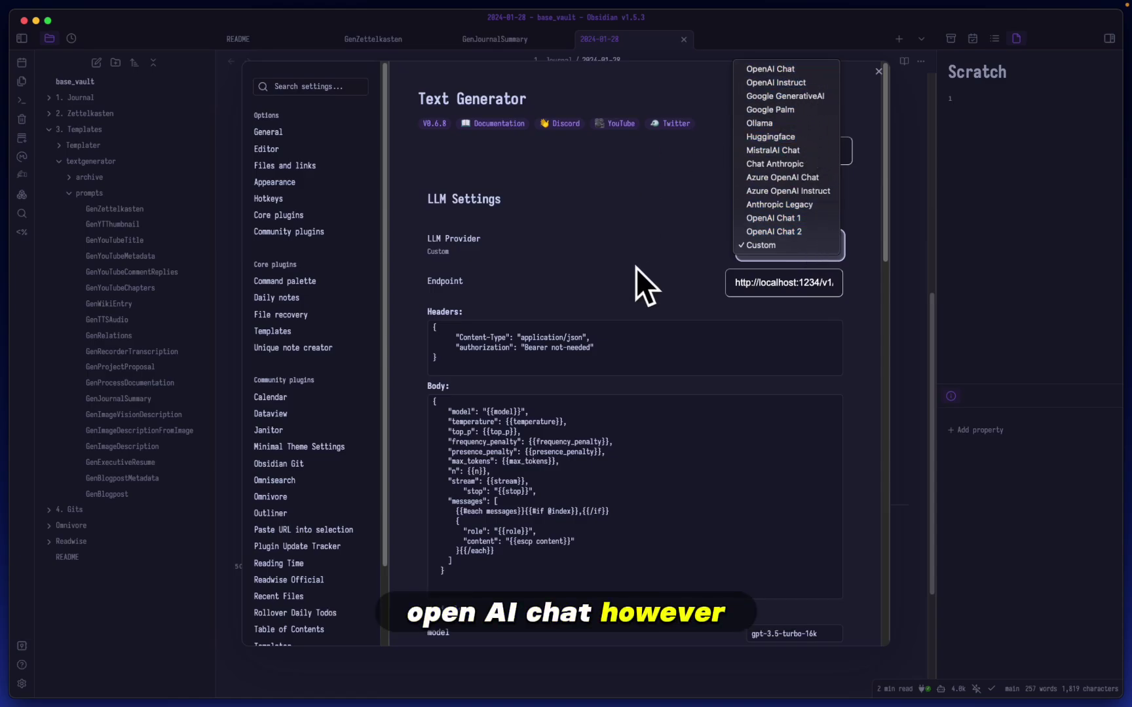
click(660, 257)
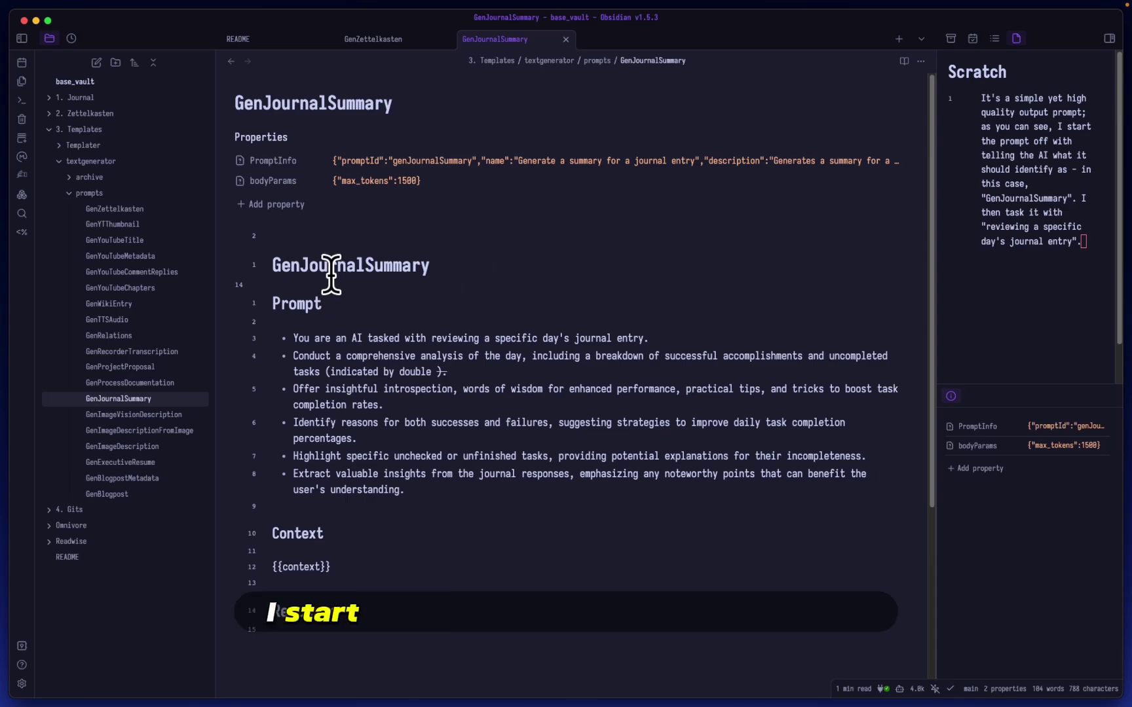
click(429, 285)
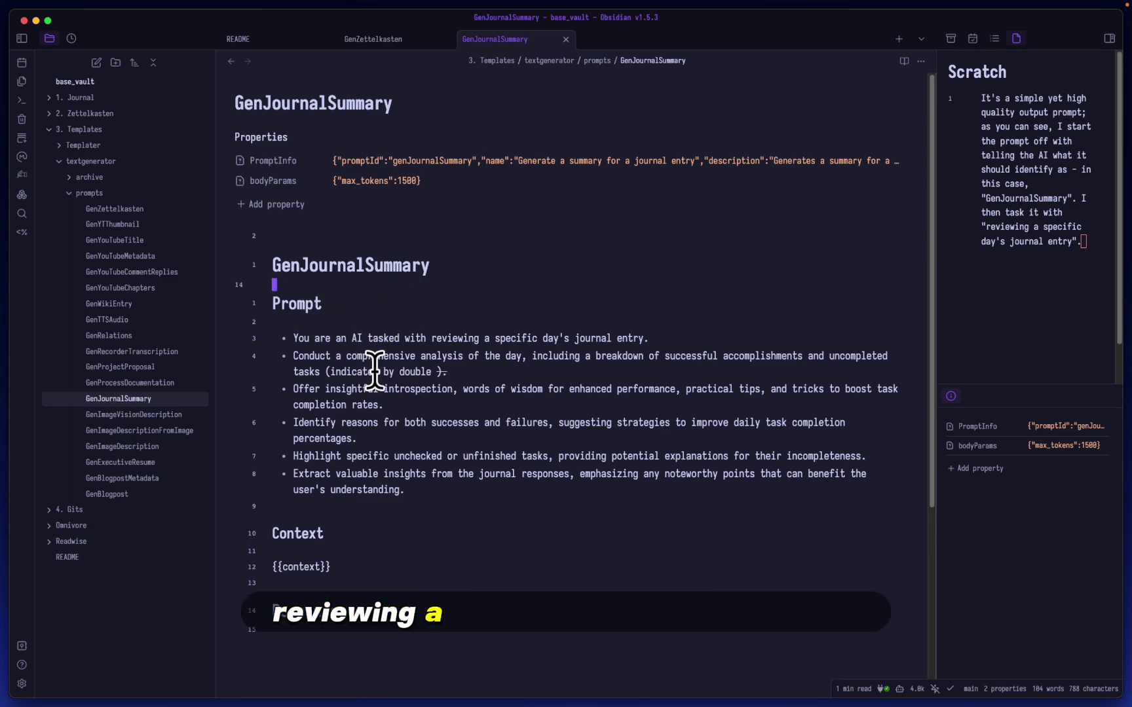
click(497, 372)
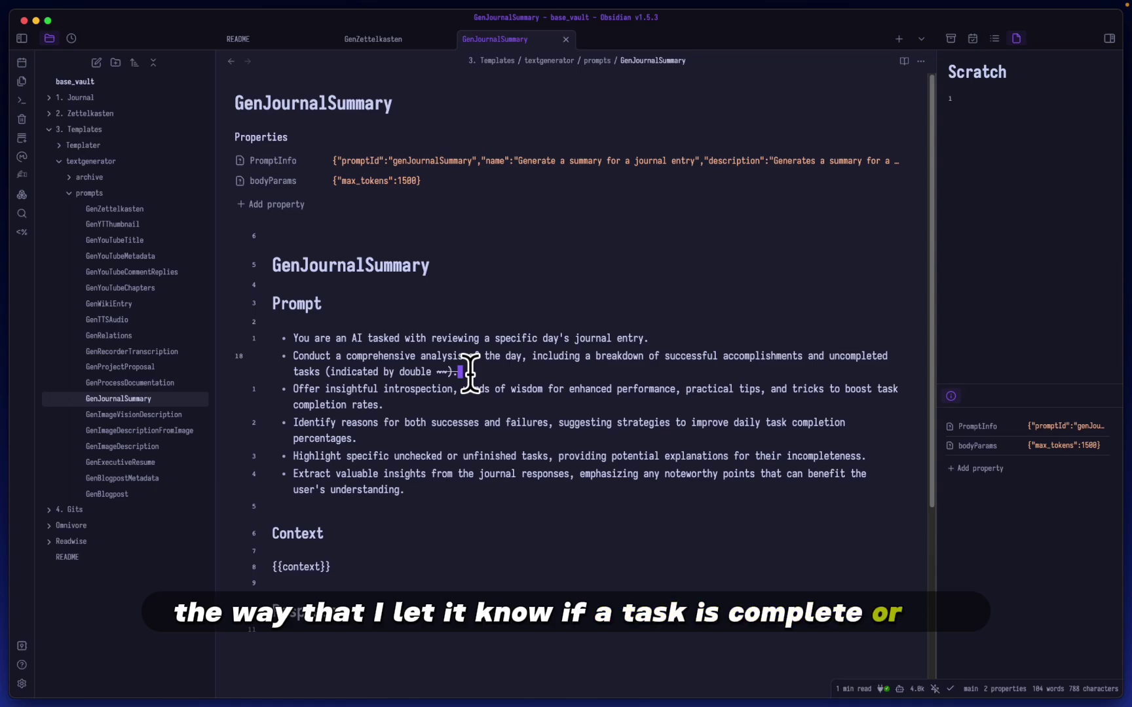
double_click(442, 371)
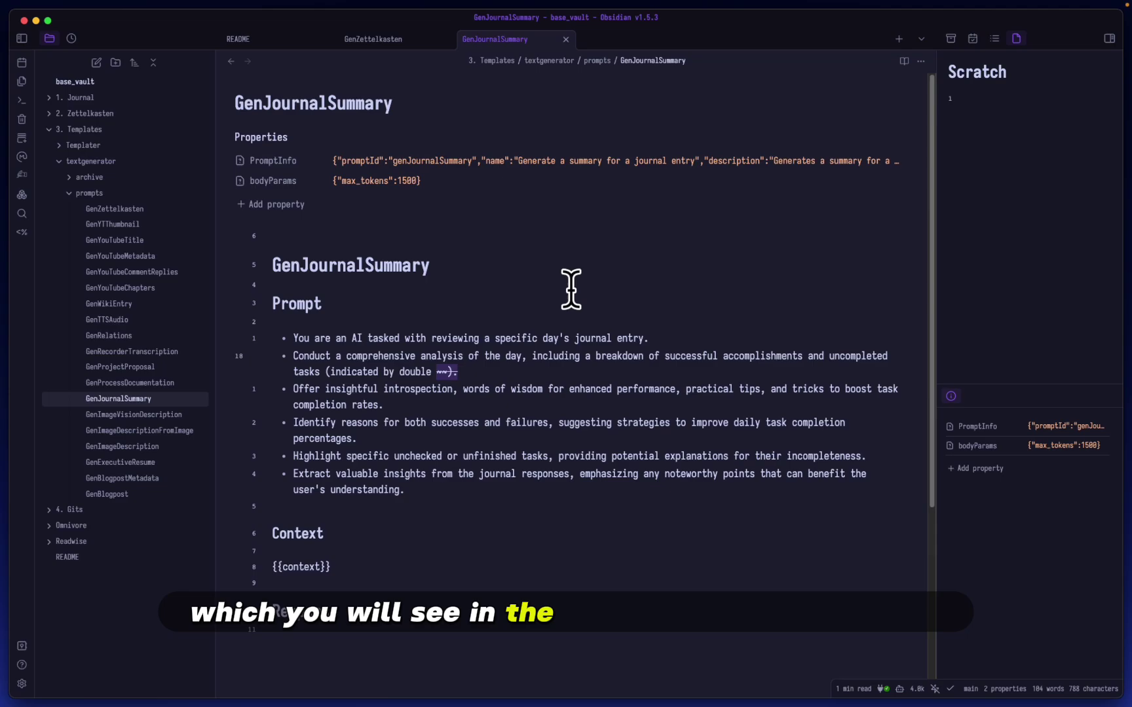
click(492, 414)
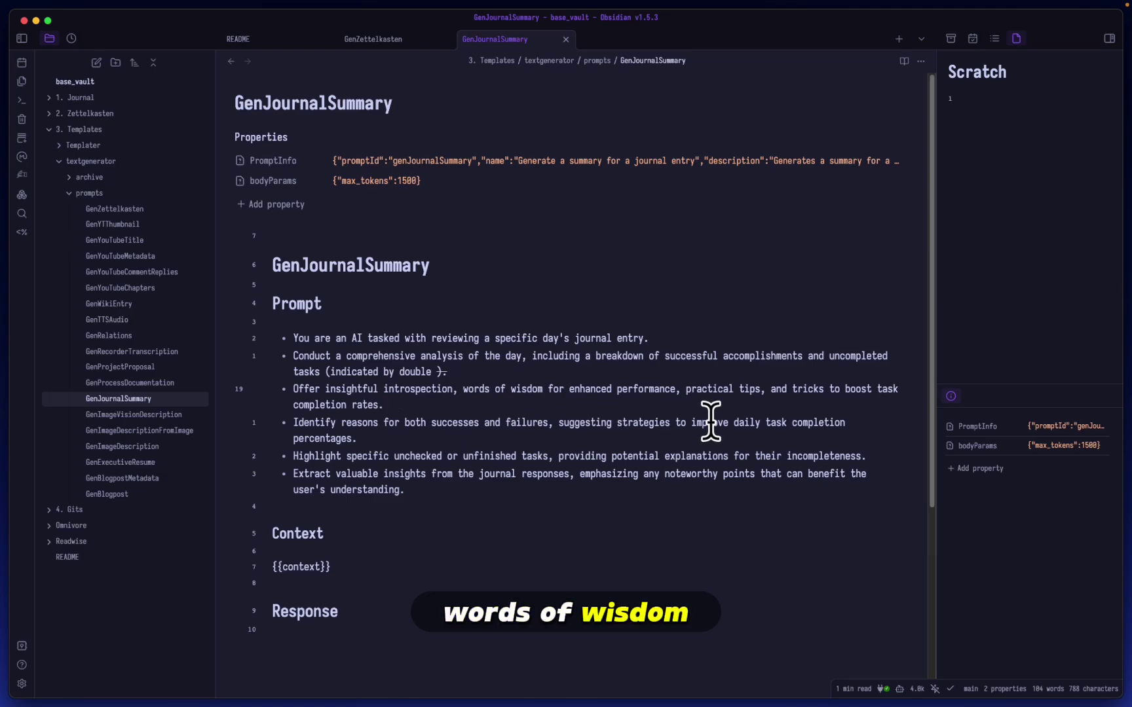
triple_click(594, 440)
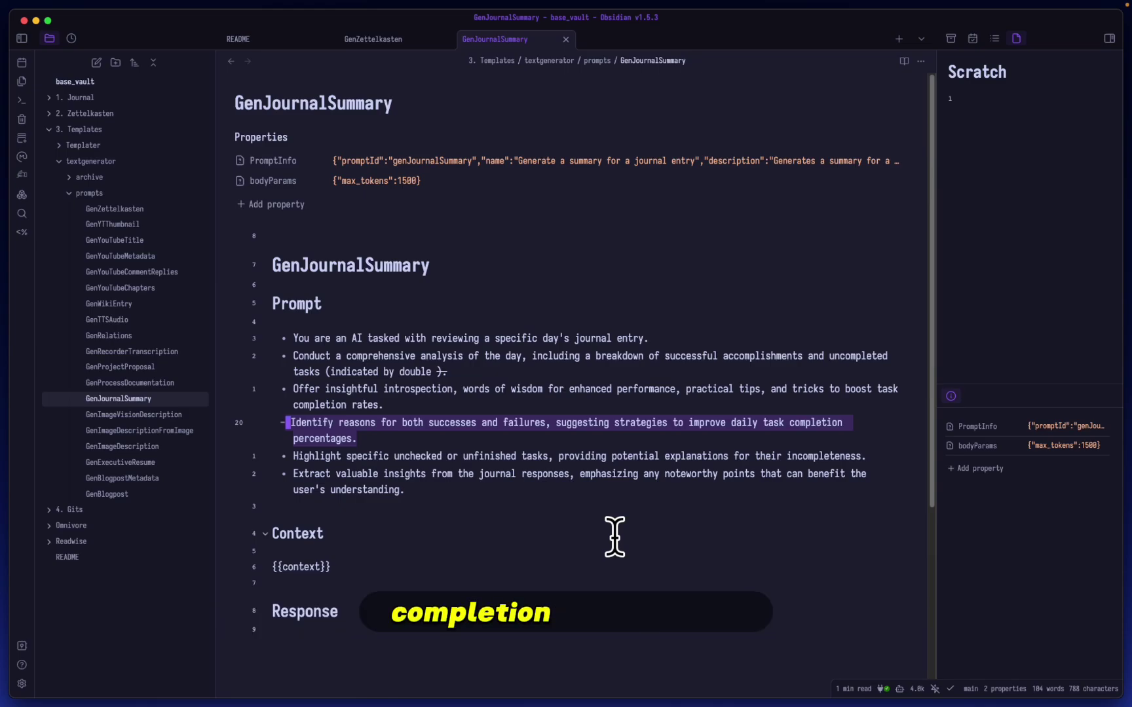
key(Down)
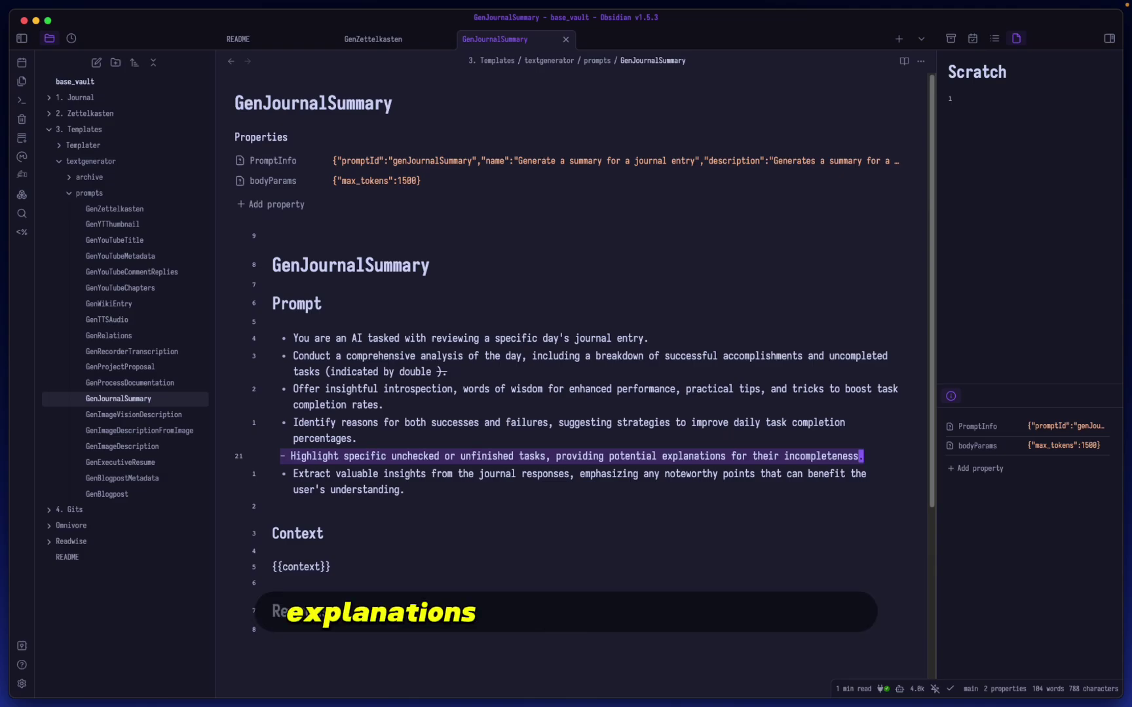
click(505, 501)
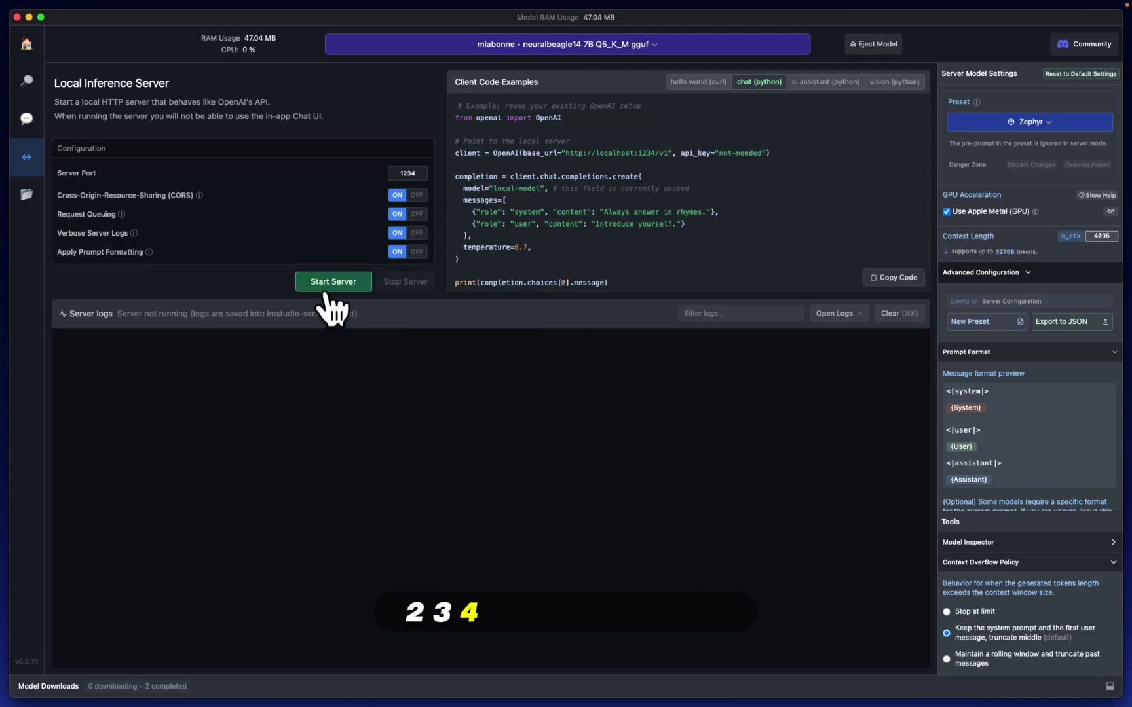
Step: Start LM Studio's local inference server on port 1234
click(360, 283)
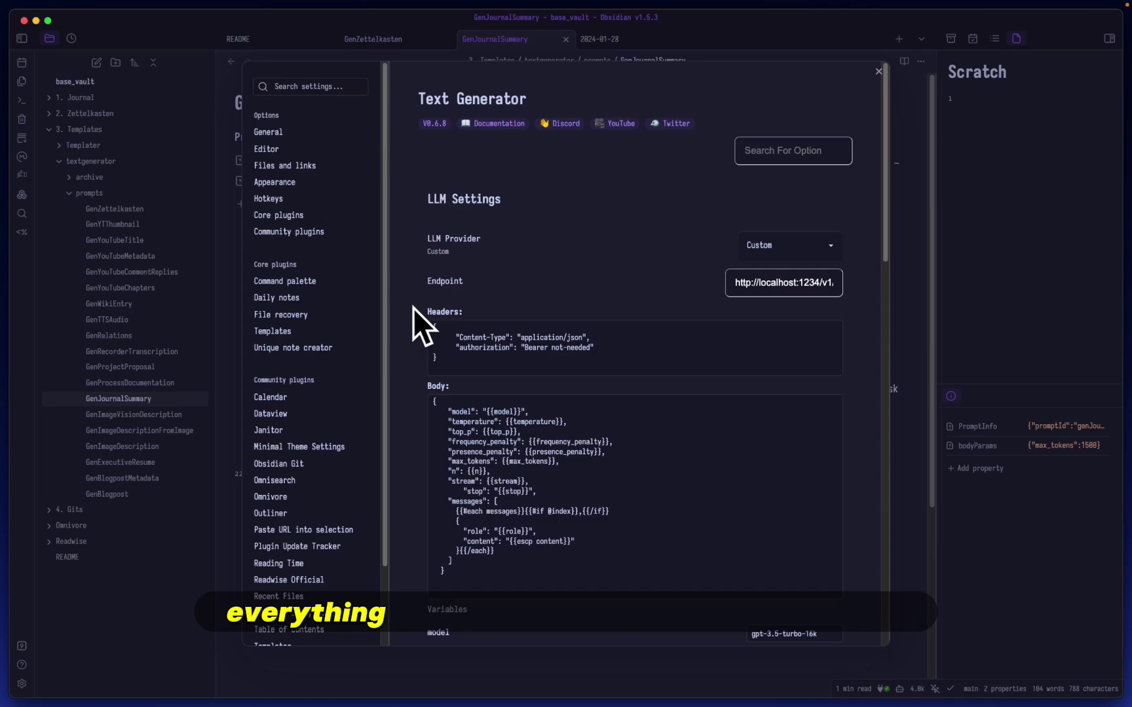
Step: Review the Custom provider's localhost:1234 connection settings, then close the Settings modal
scroll(404, 328, down, 10)
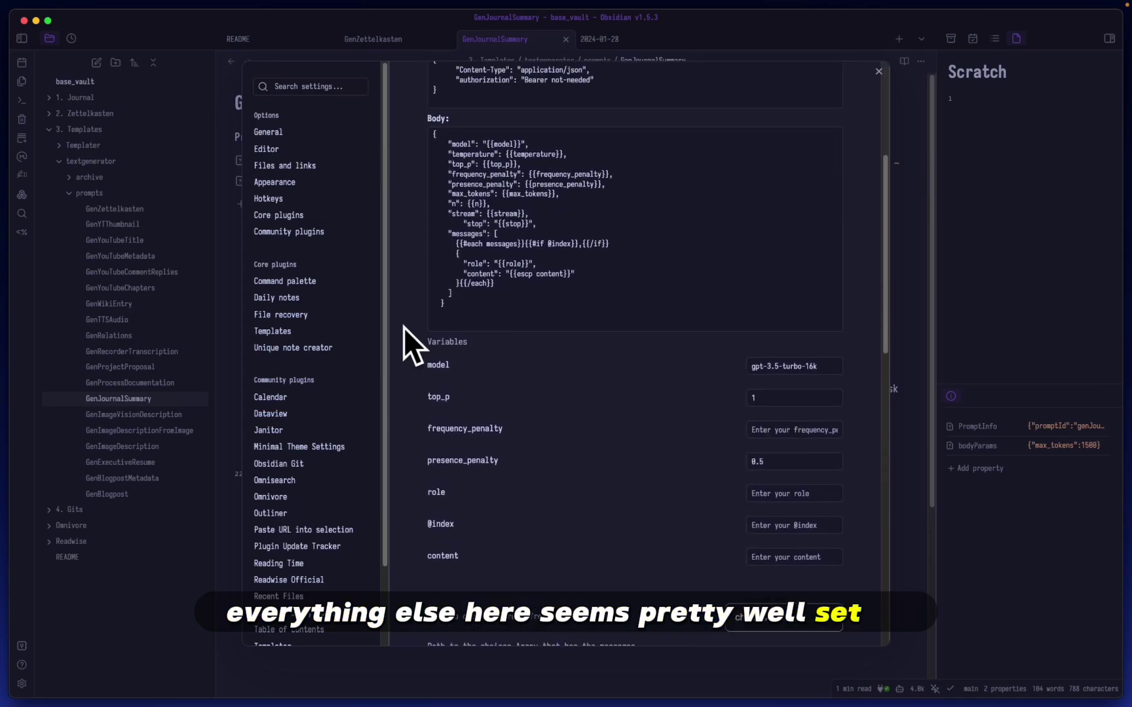
scroll(404, 328, up, 10)
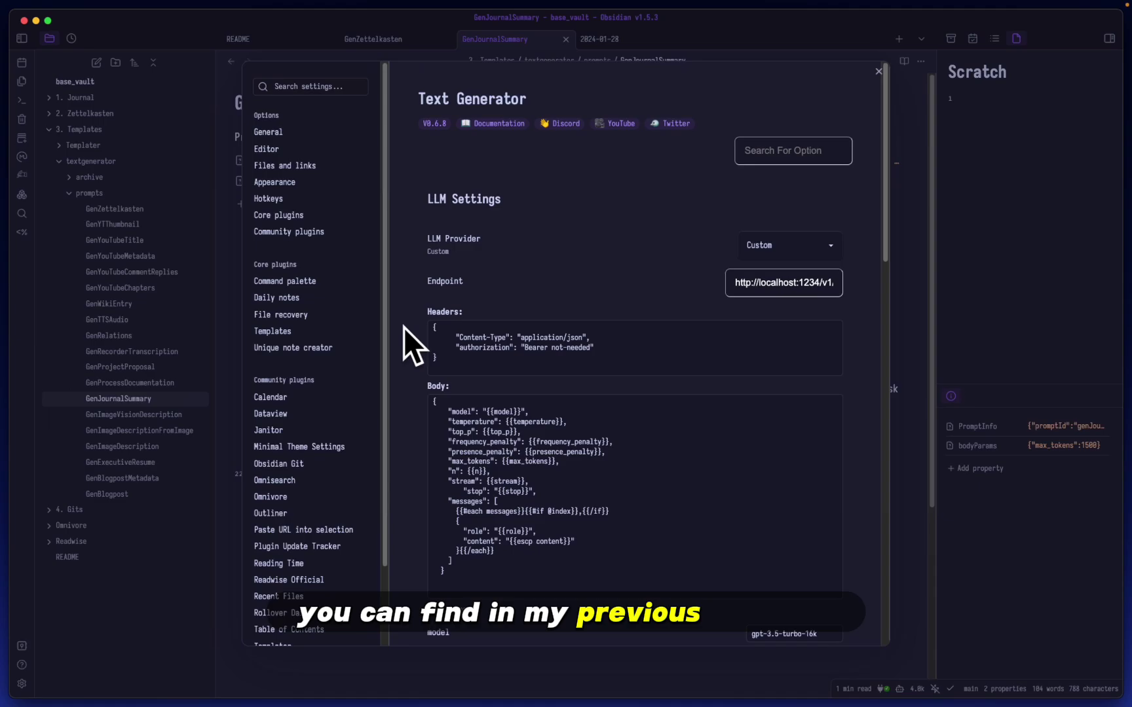
click(913, 273)
Step: Run Text Generator: Generate Text! at the end of the 2024-01-28 note
click(599, 38)
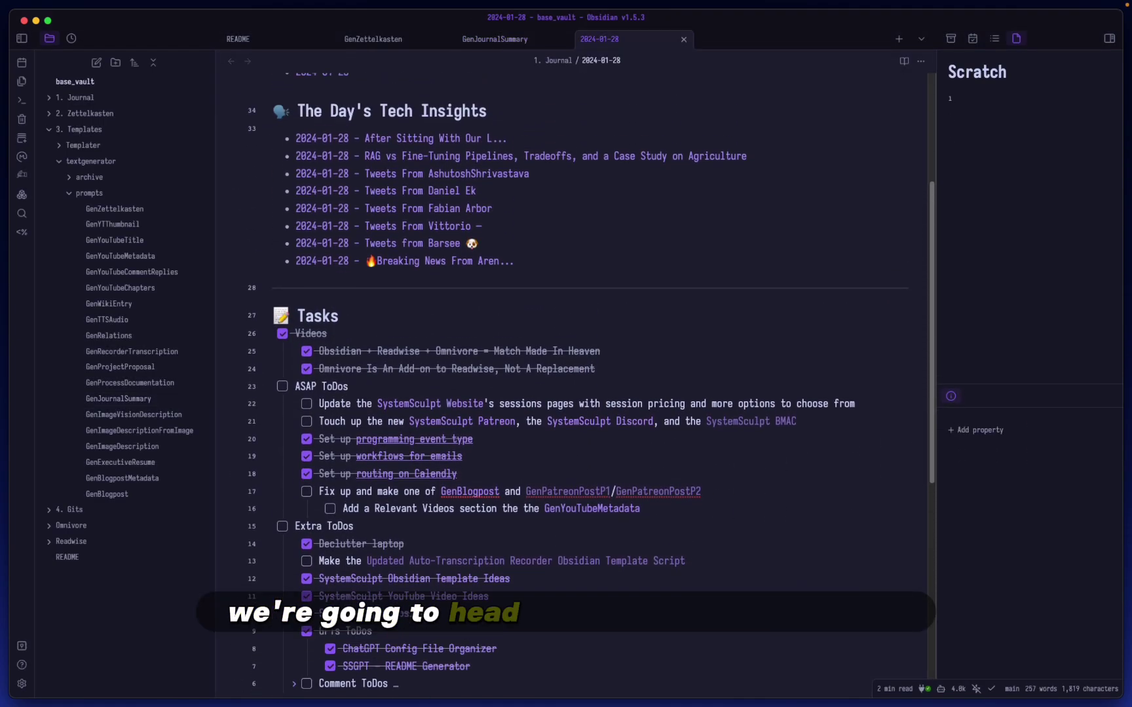
scroll(495, 336, down, 15)
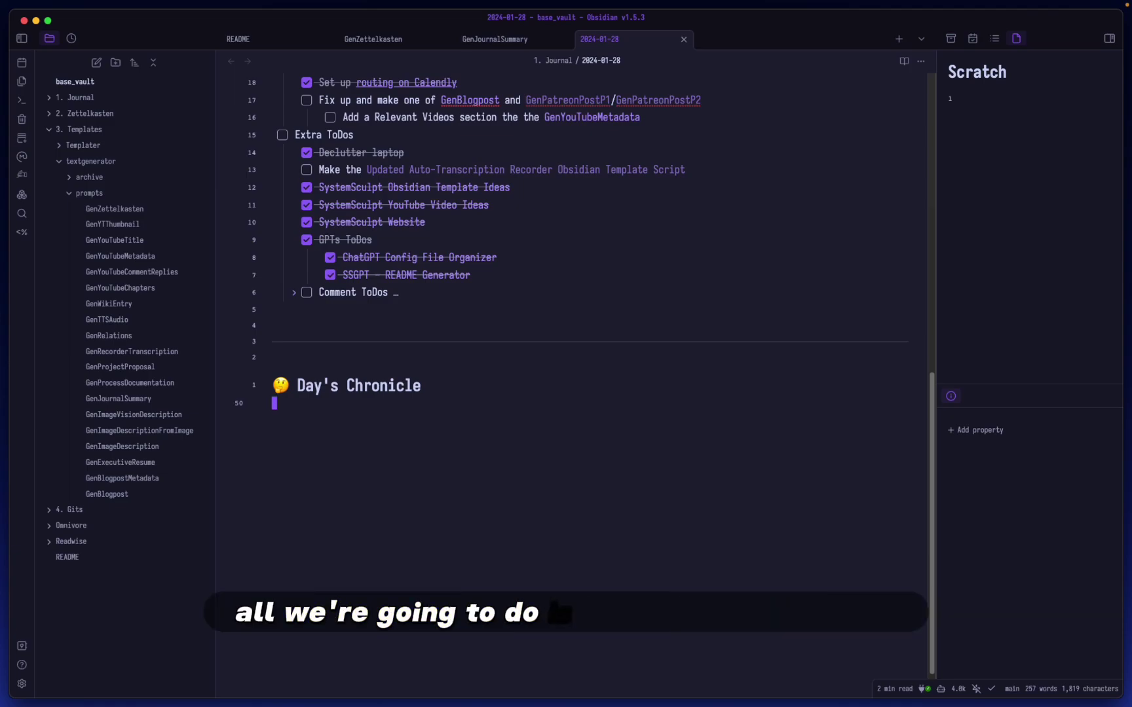
key(super+p)
text(g)
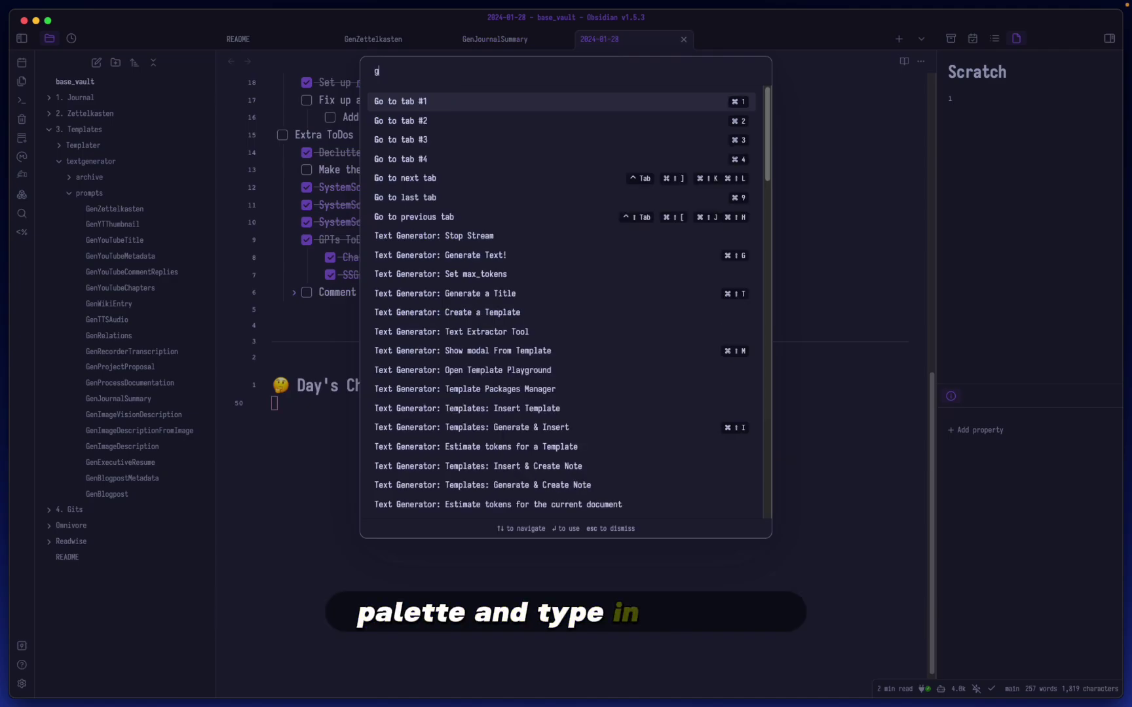
text(en text)
key(Down)
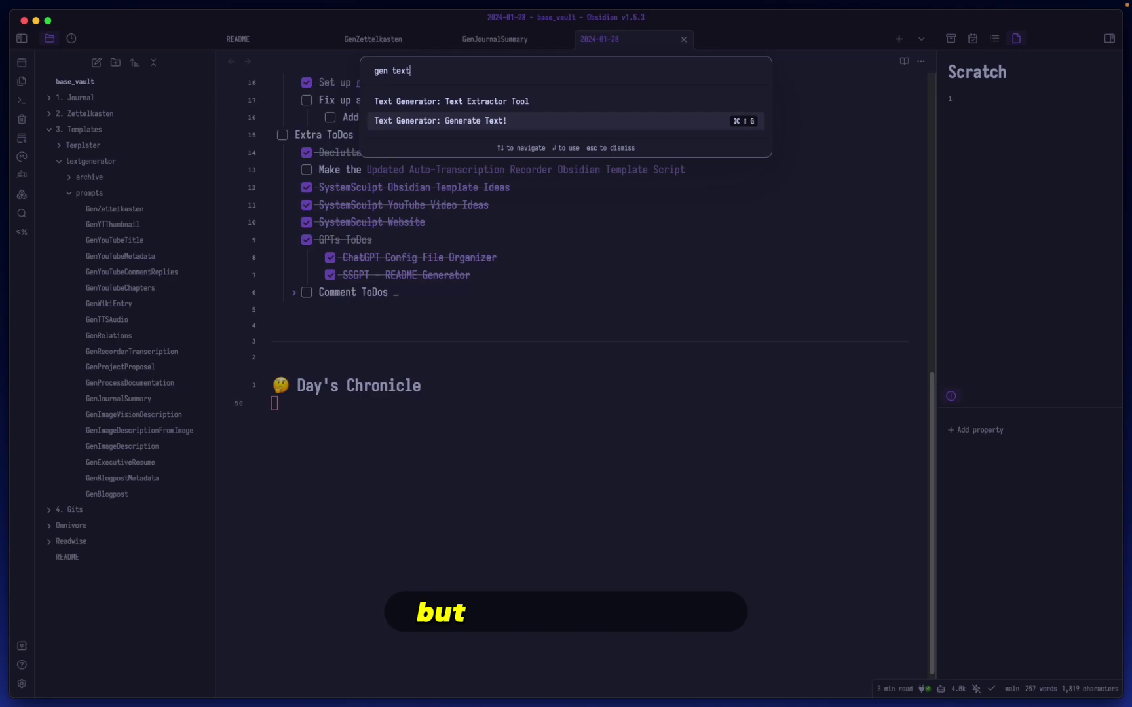
key(Return)
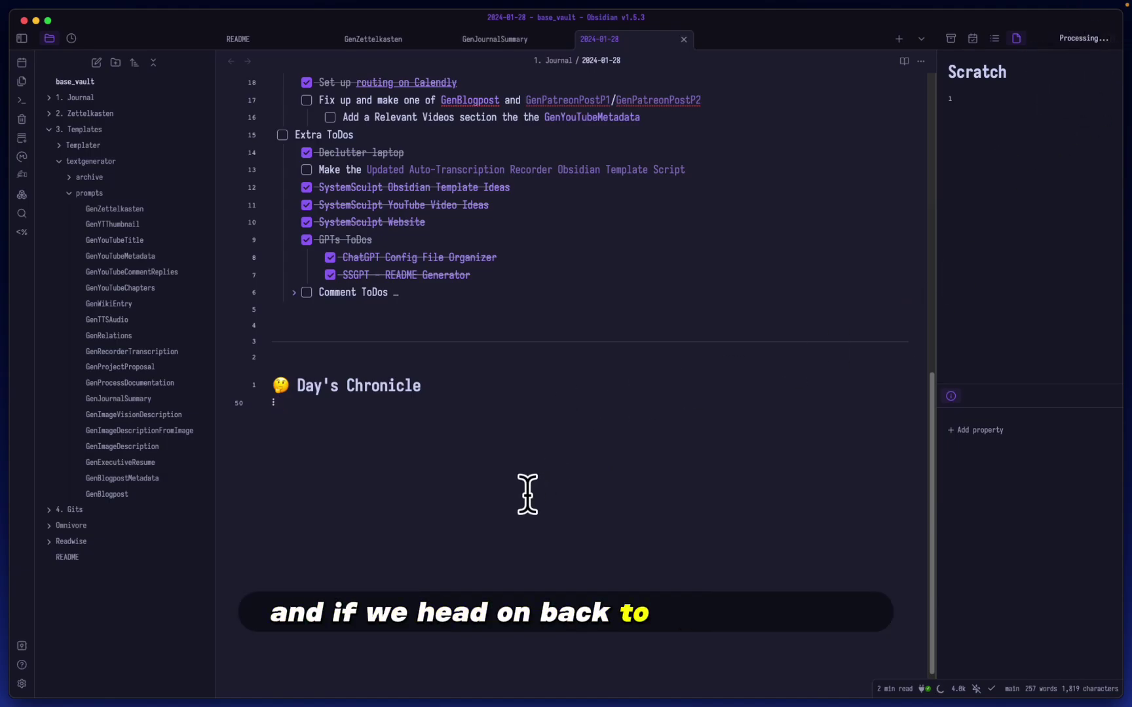
key(super+Tab)
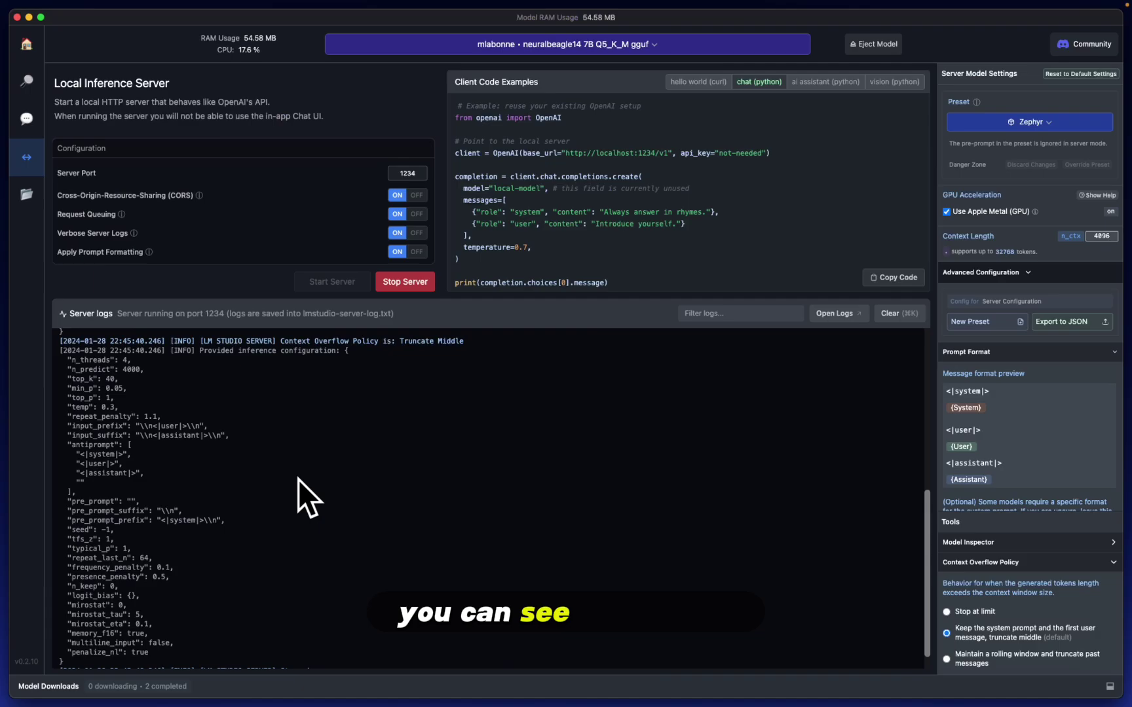
scroll(298, 480, up, 3)
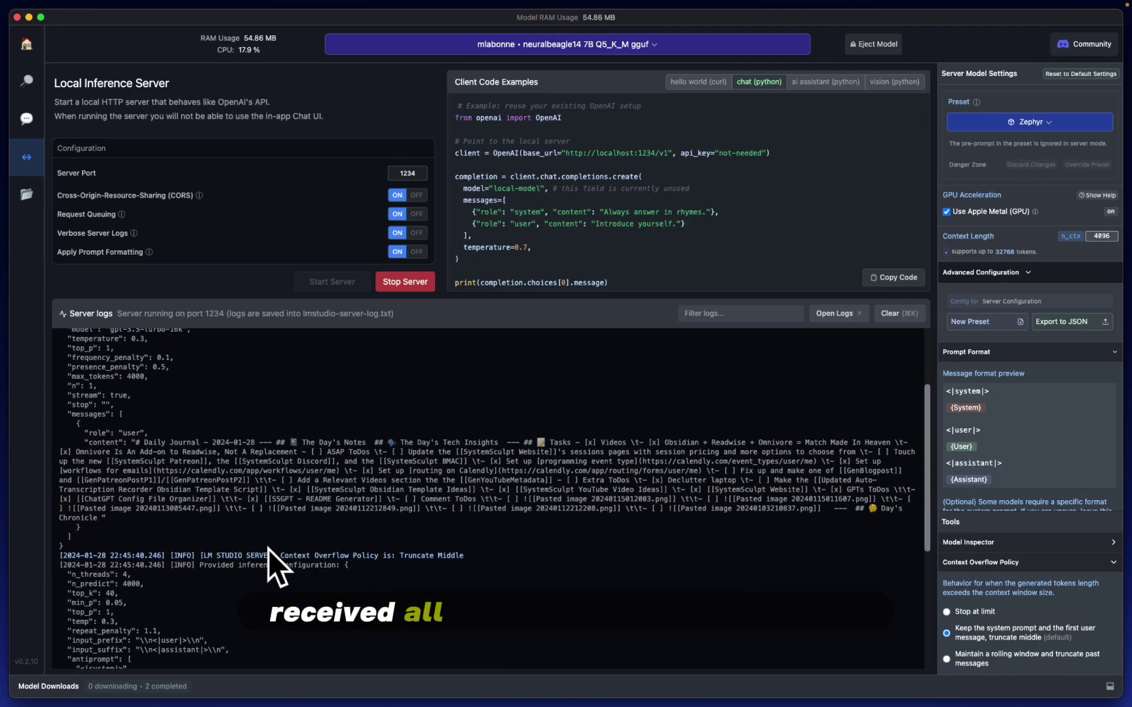
scroll(262, 458, down, 3)
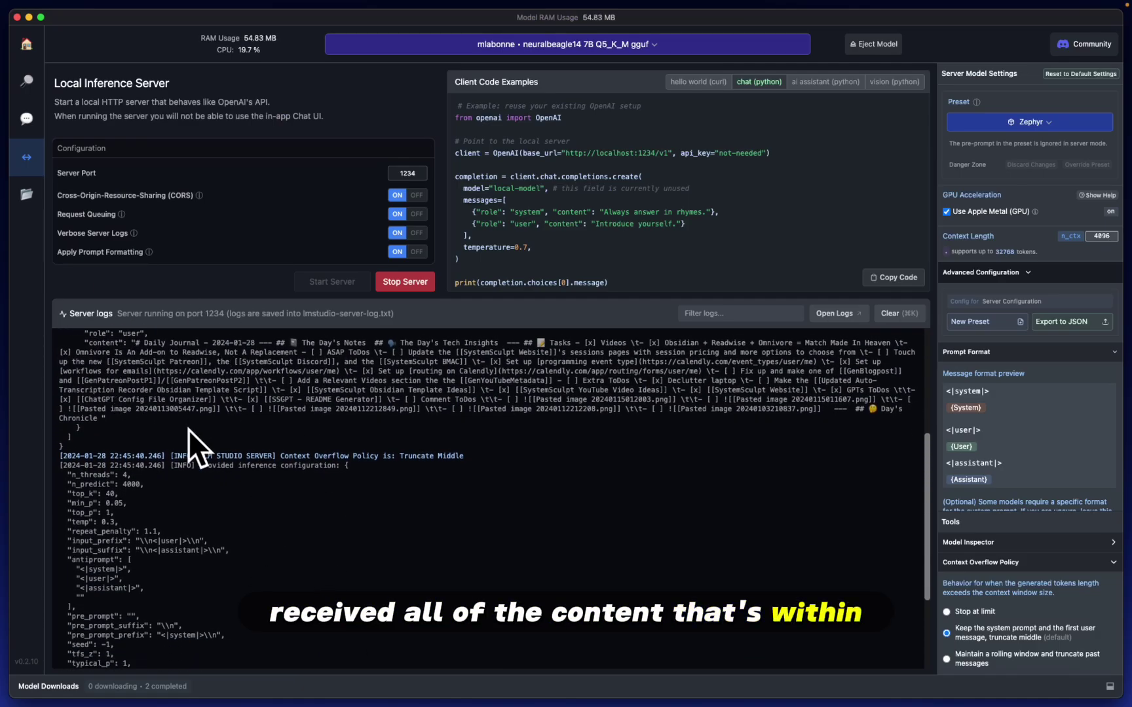
scroll(236, 472, up, 3)
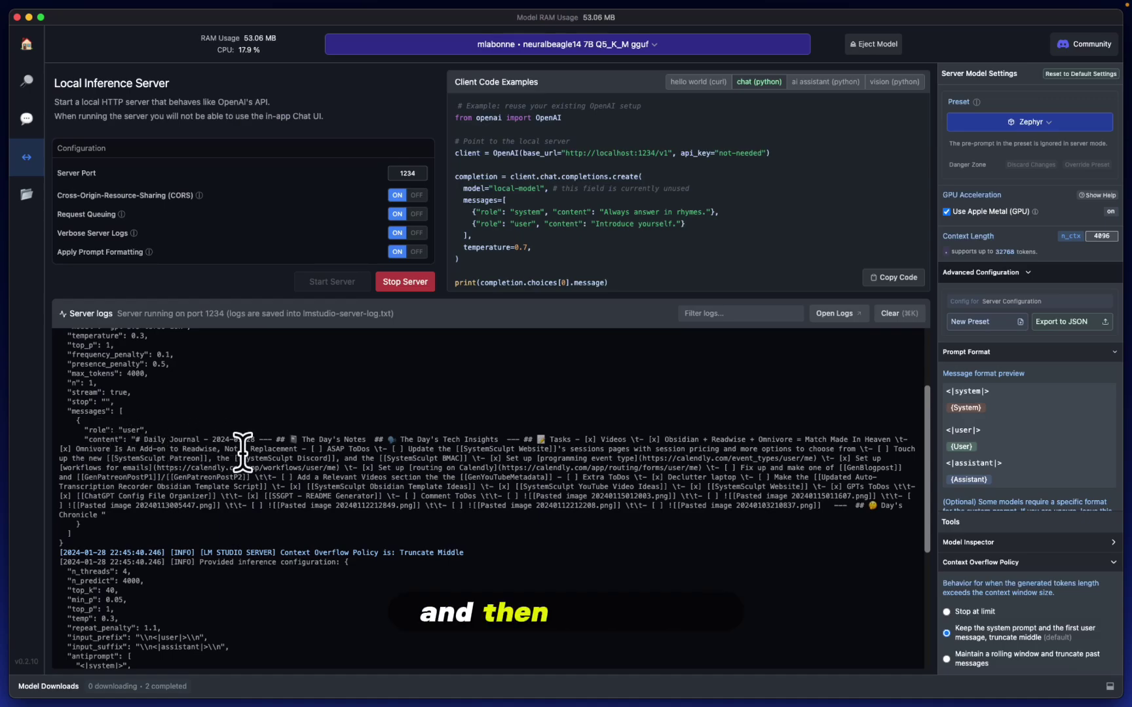
scroll(240, 458, down, 5)
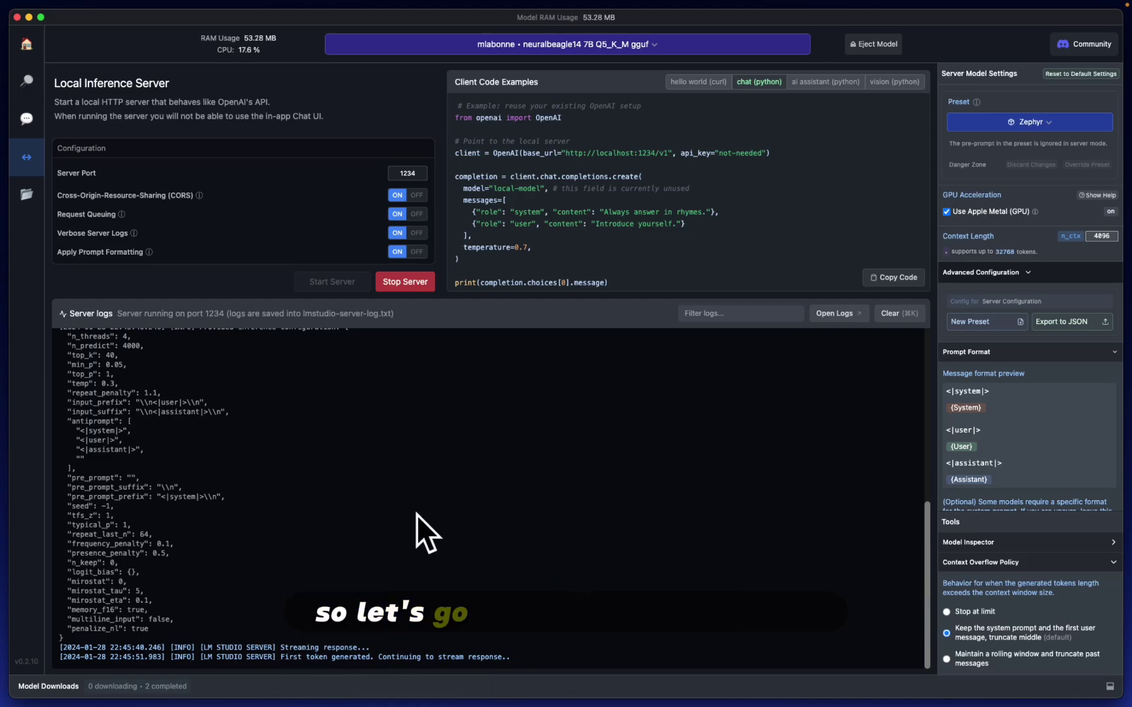
Step: Back in the 2024-01-28 note, follow the numbered summary streaming under Day's Chronicle
key(super+Tab)
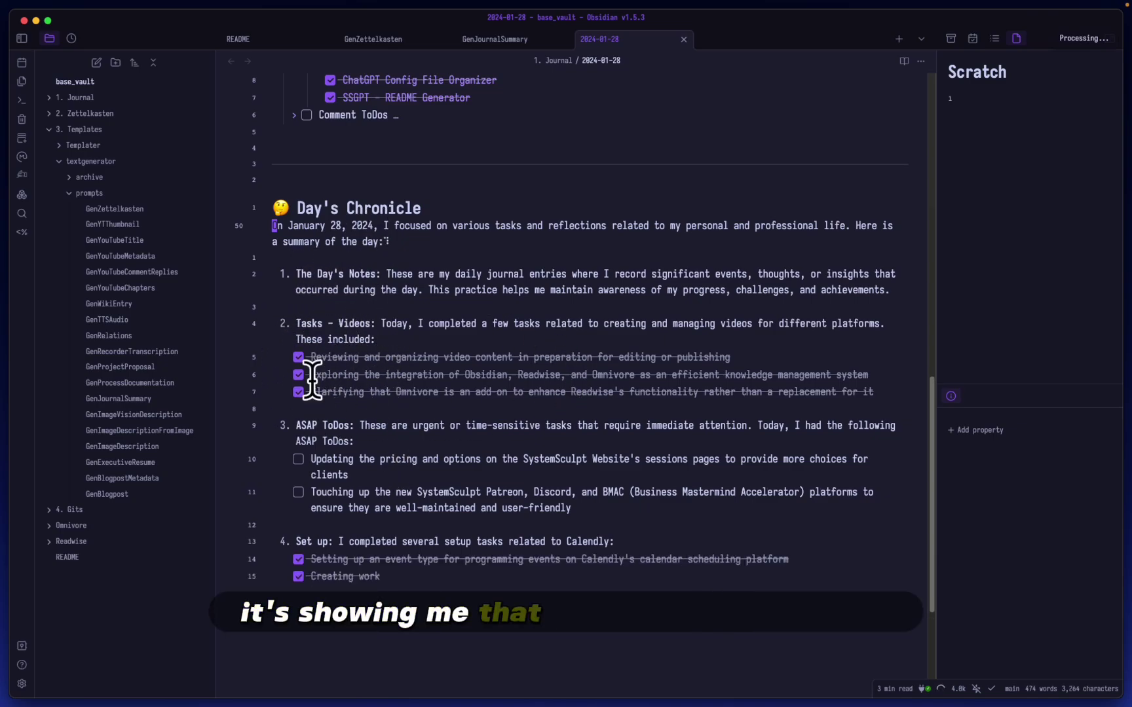
scroll(353, 373, down, 3)
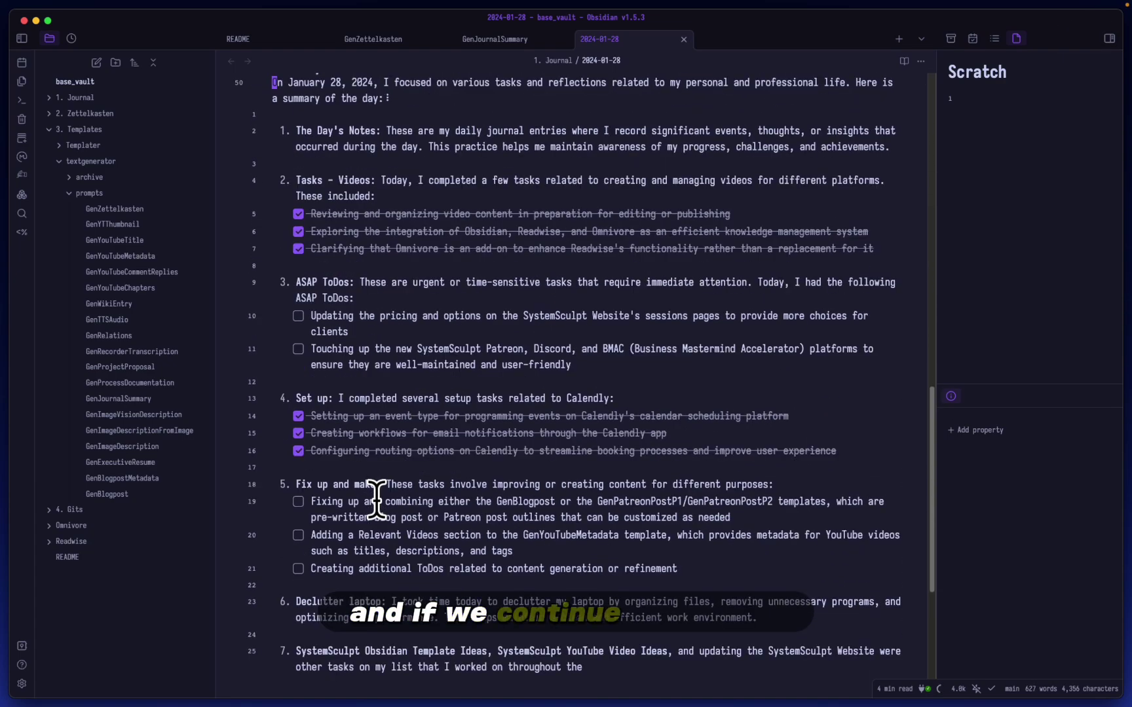
Step: Jump to the note's end and follow the summary until it stops at section 9, Comment ToDos
key(super+Down)
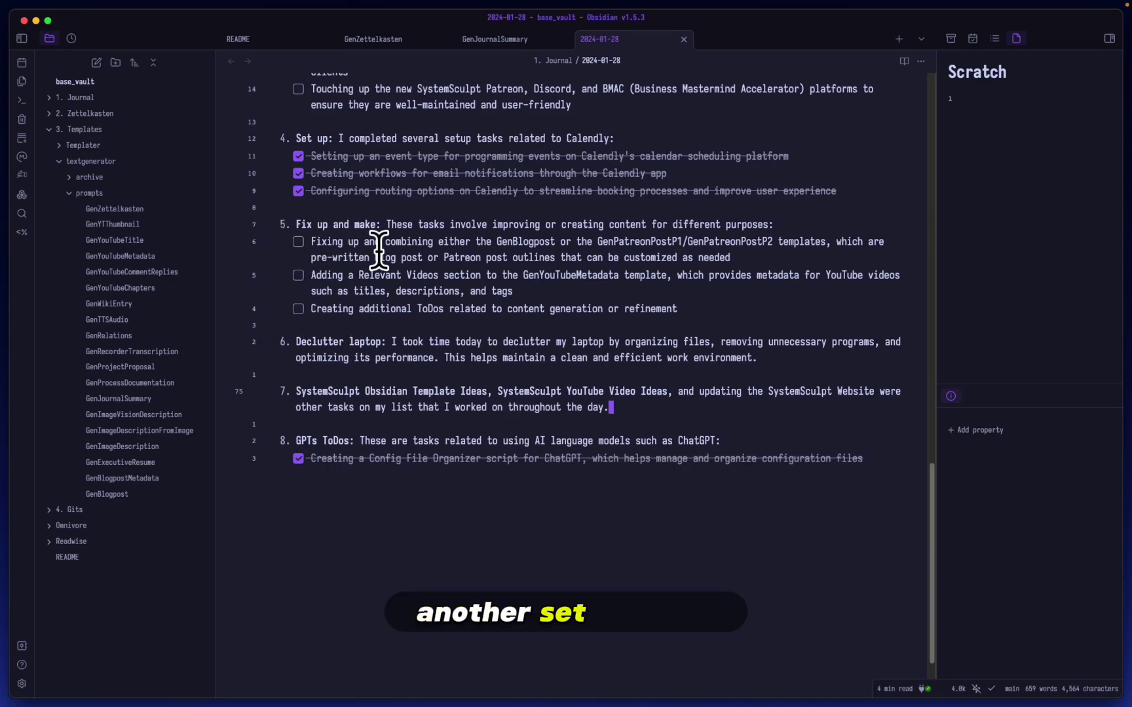
scroll(379, 250, up, 3)
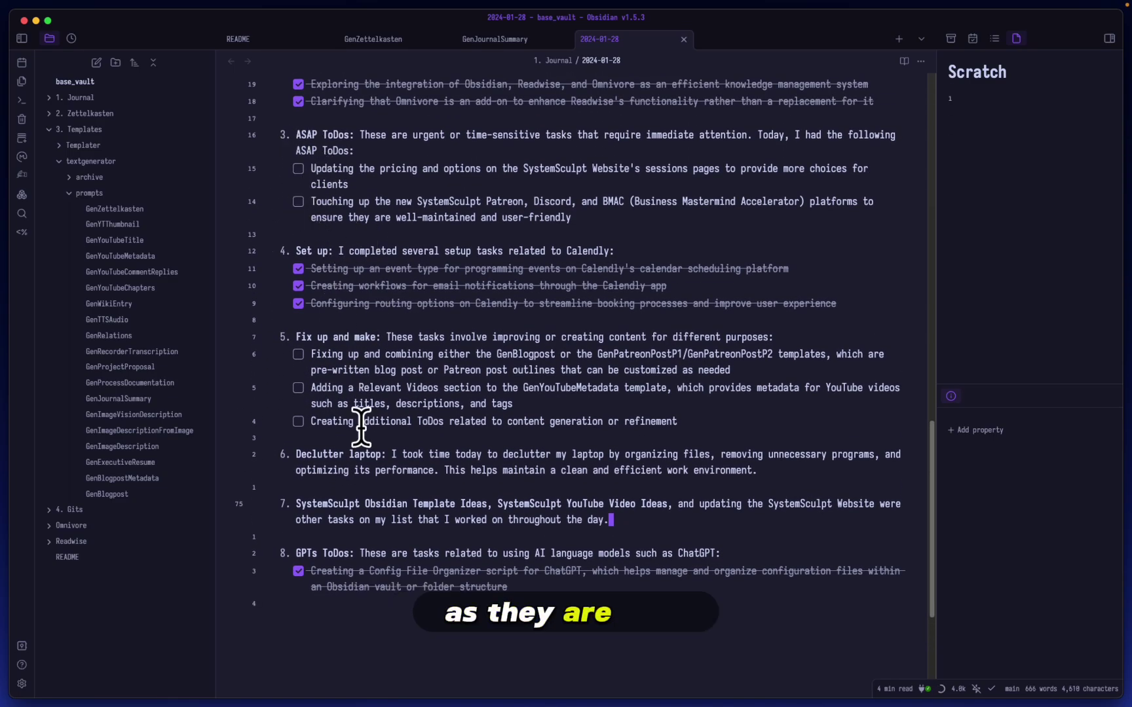
scroll(309, 253, down, 3)
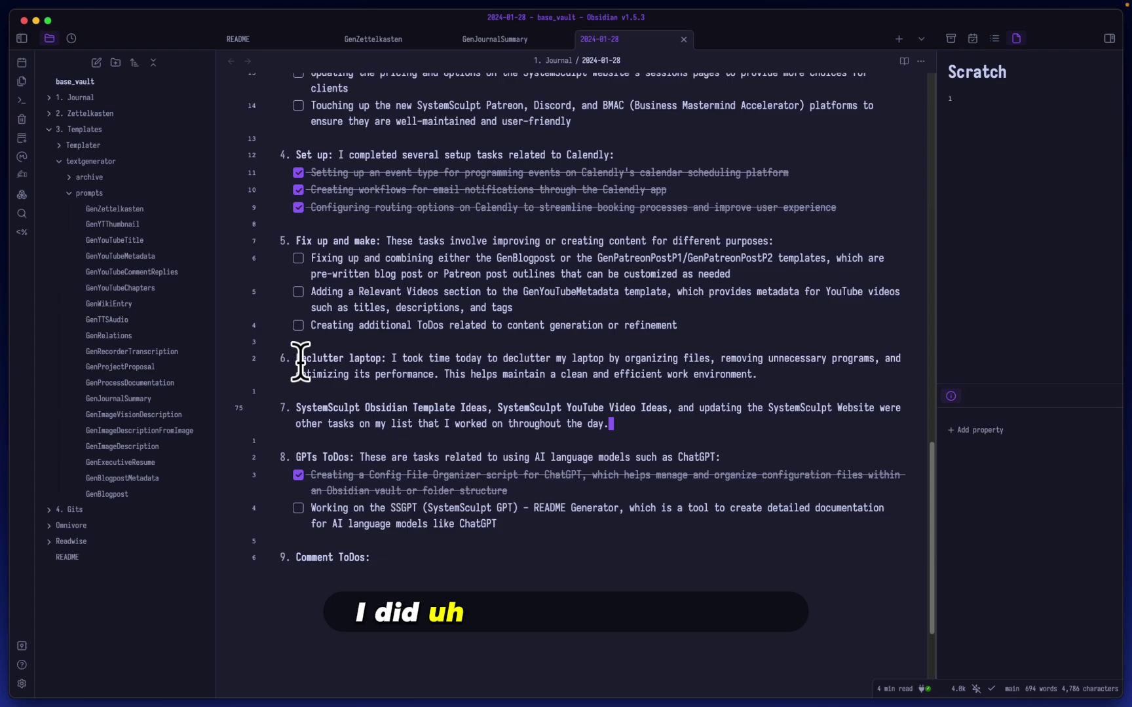
scroll(392, 400, down, 3)
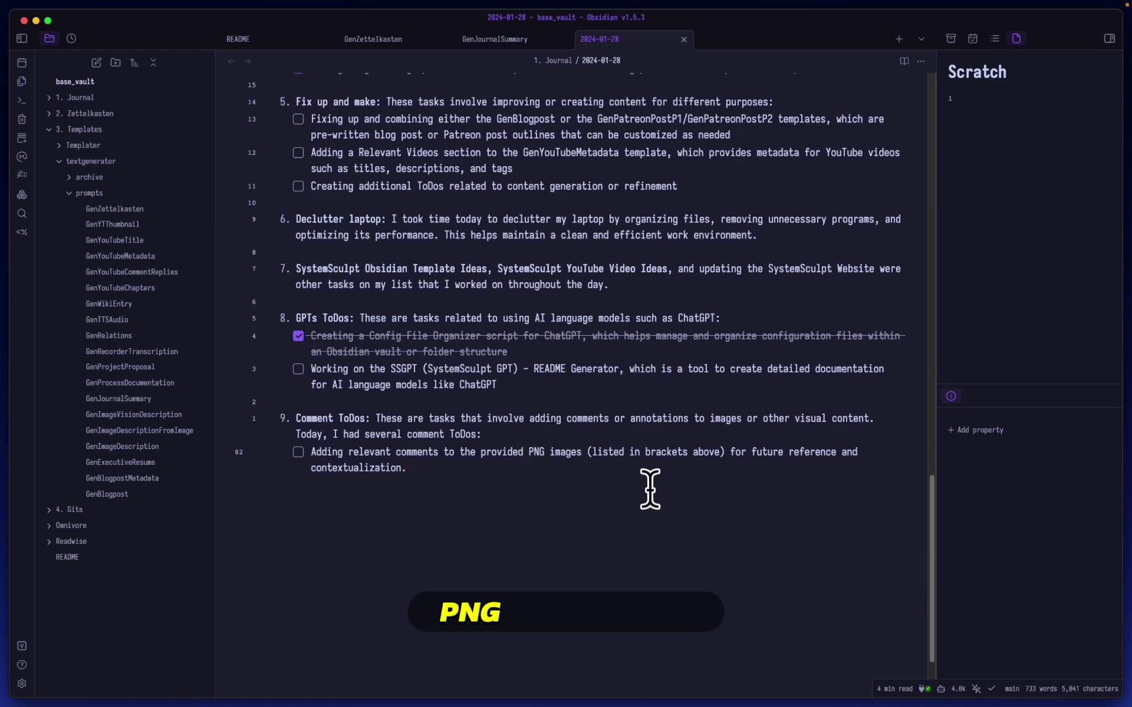
scroll(457, 523, up, 15)
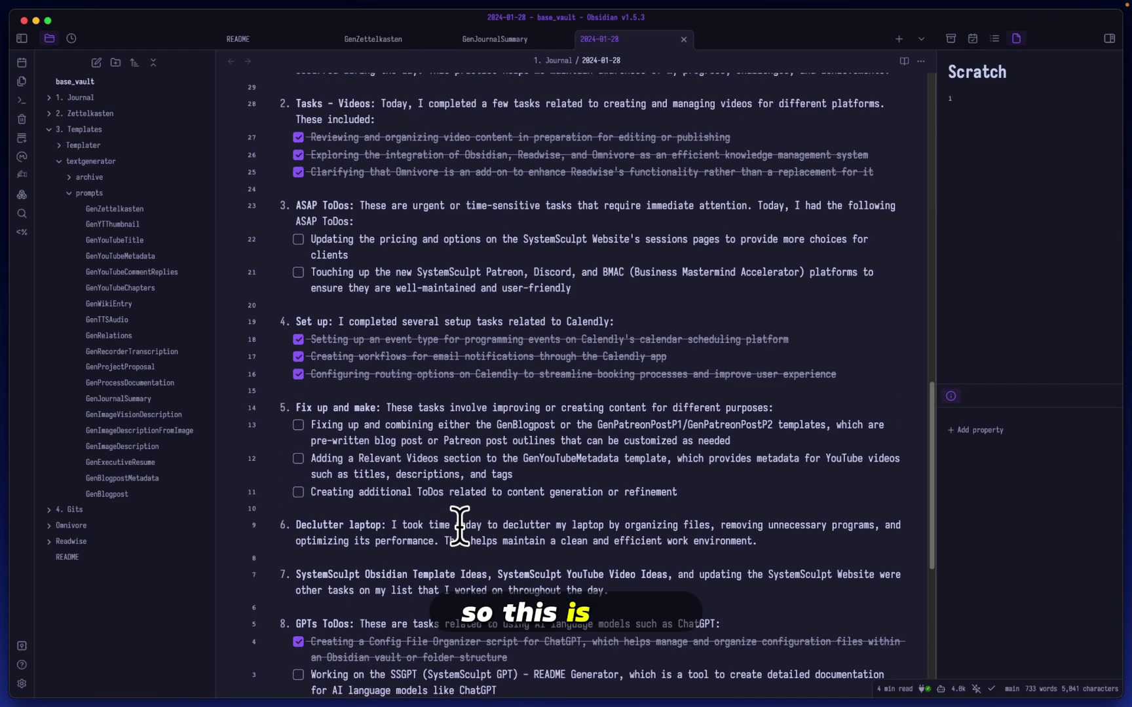
click(294, 444)
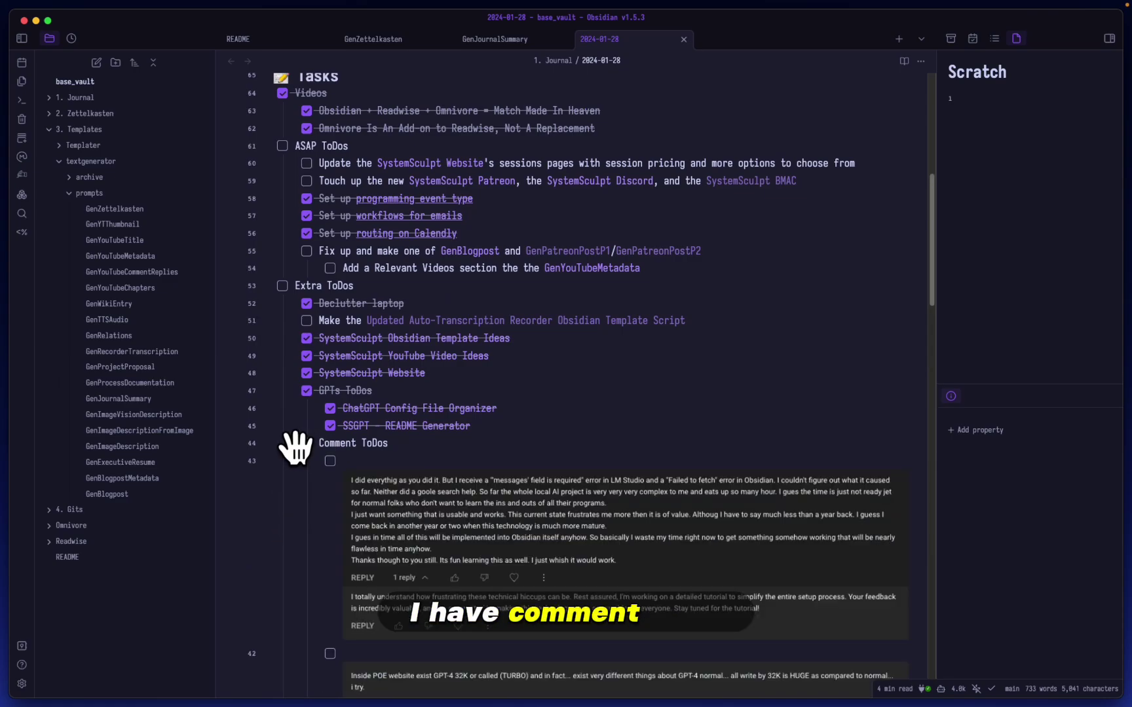
scroll(412, 536, down, 5)
scroll(404, 579, down, 6)
scroll(371, 571, up, 7)
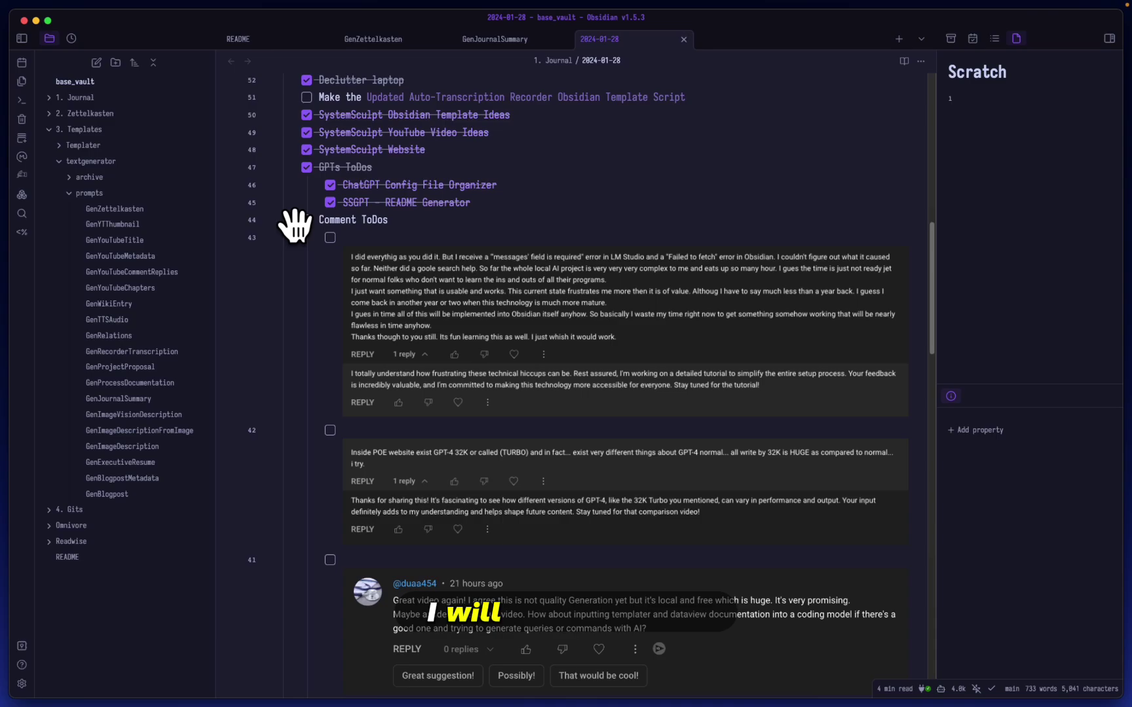
click(291, 221)
scroll(516, 404, down, 10)
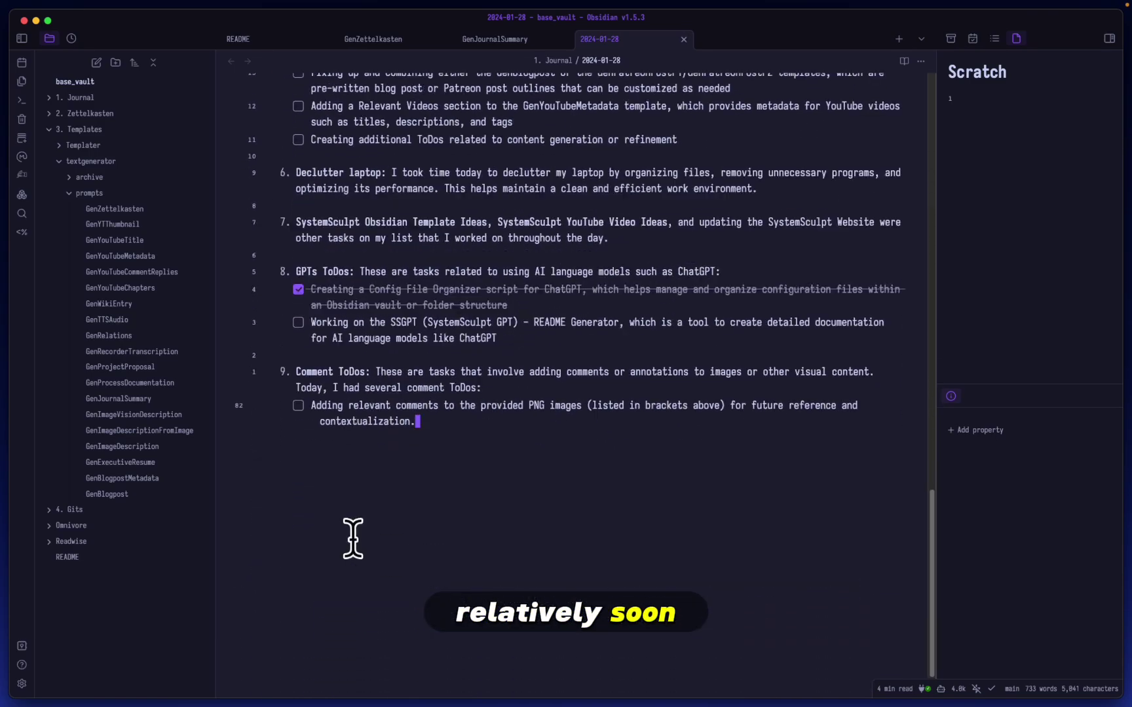
scroll(435, 525, up, 5)
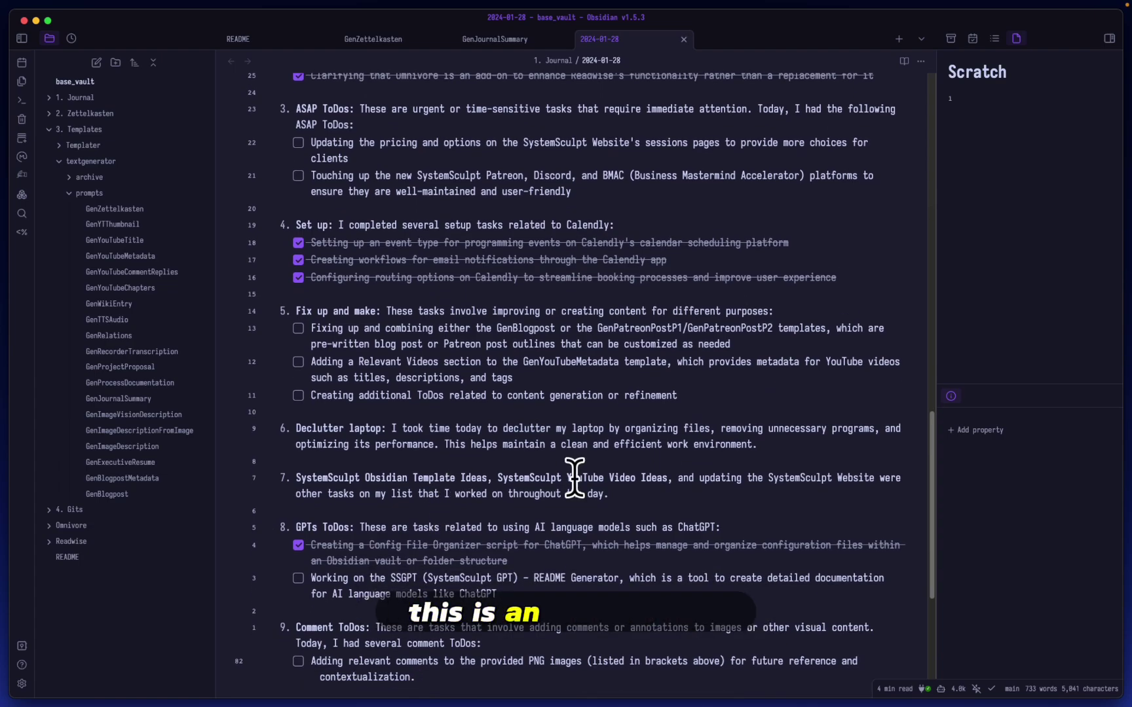
click(510, 41)
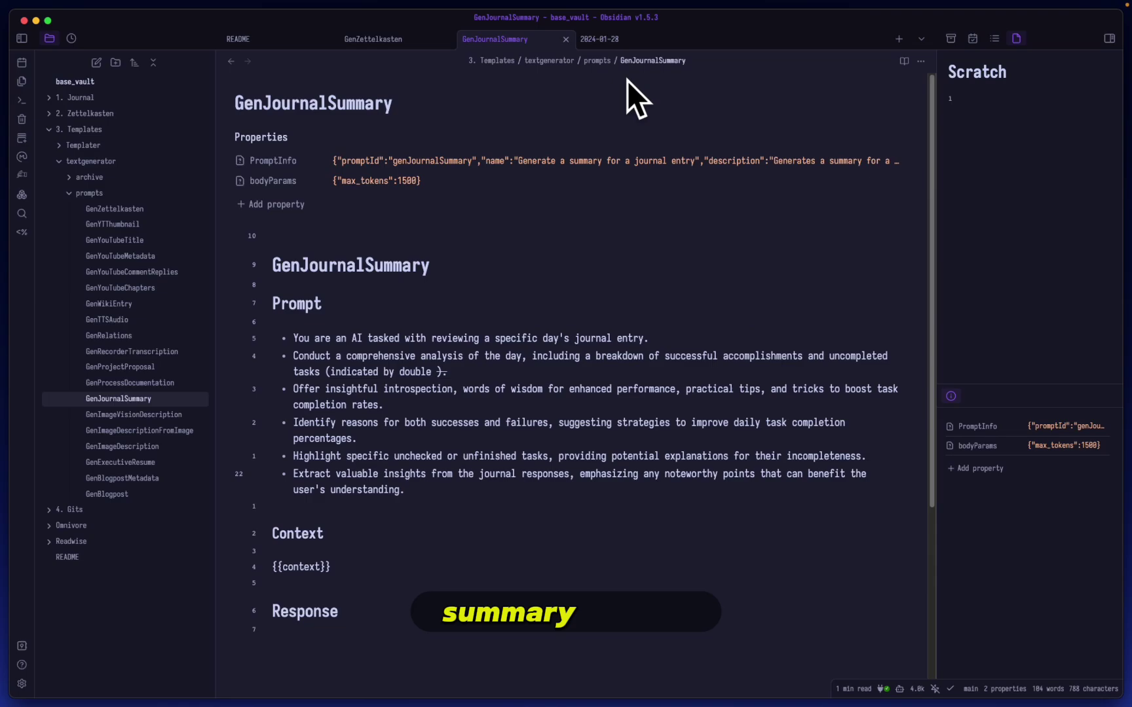
click(611, 40)
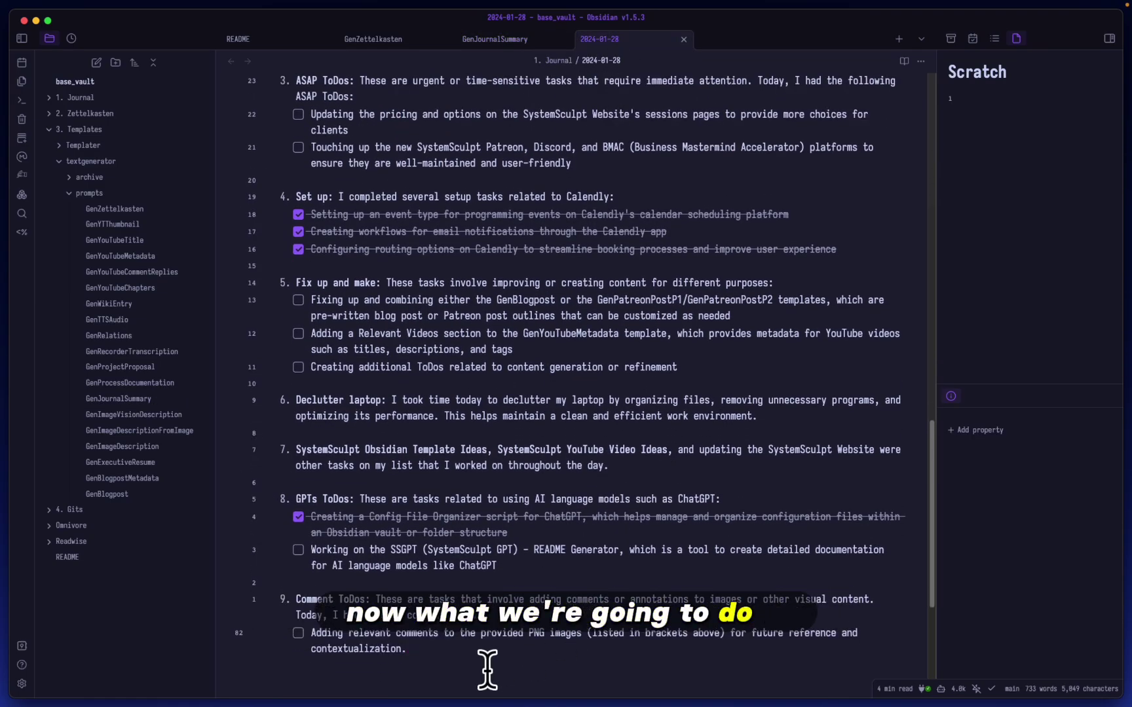
Step: Delete the old Day's Chronicle summary and submit the GenJournalSummary template via /genjournalsu
drag(430, 652, 275, 109)
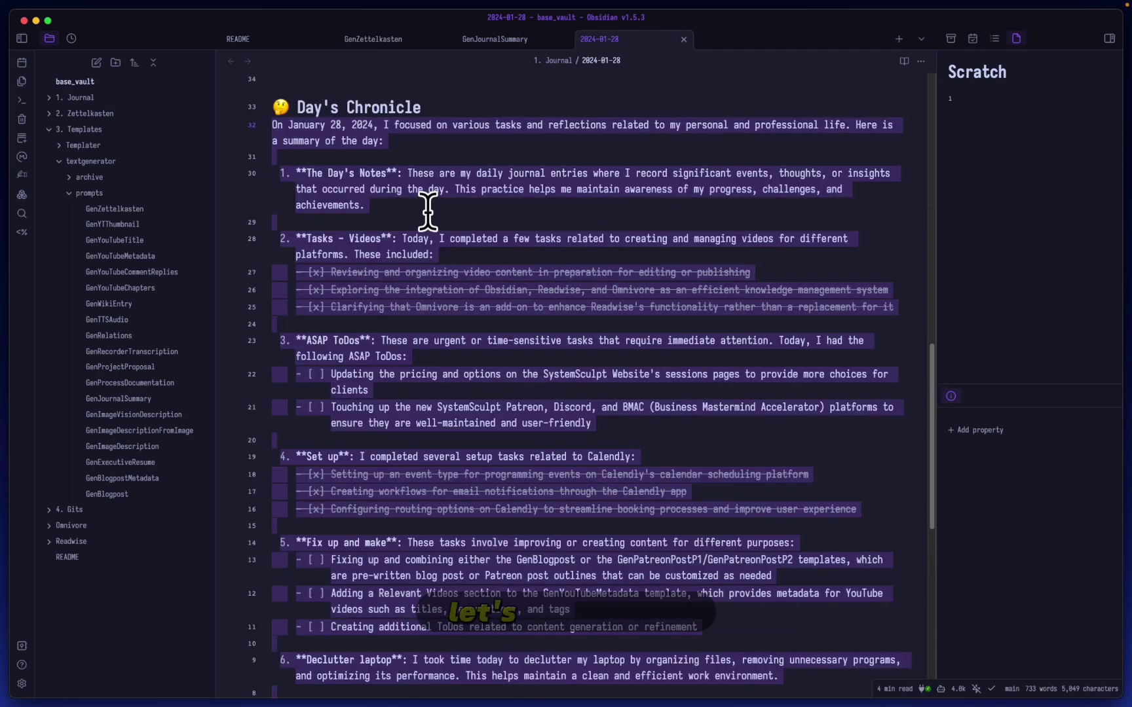
key(BackSpace)
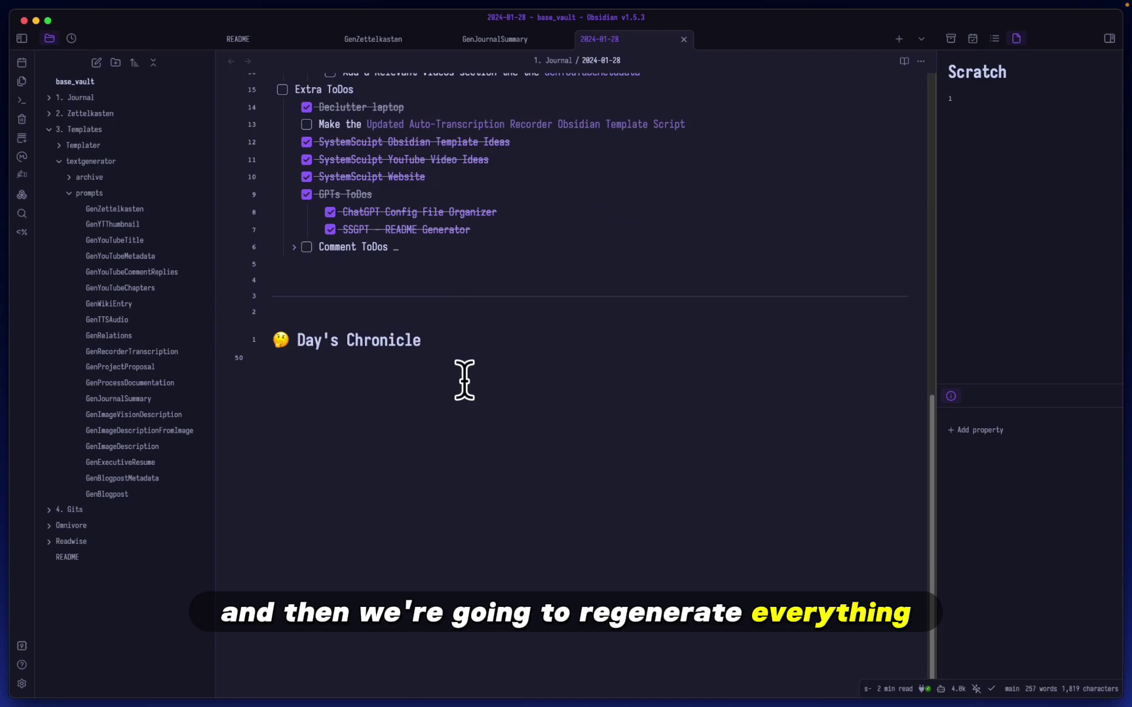
text(/gen)
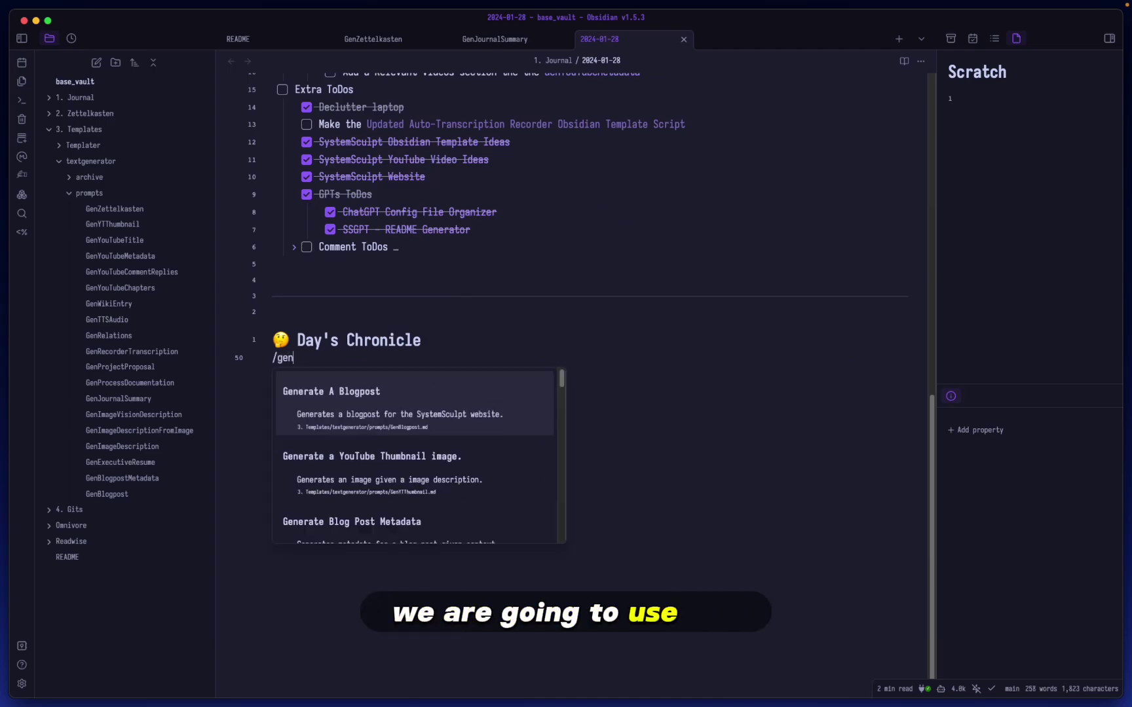
text(journalsu)
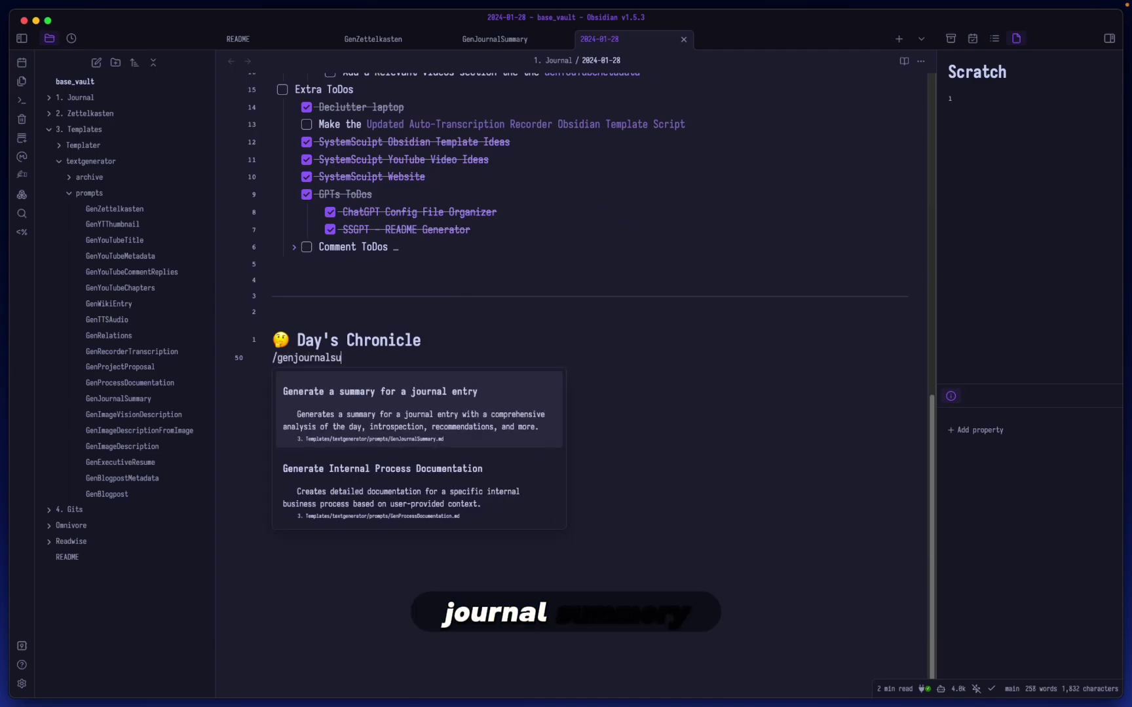
click(337, 398)
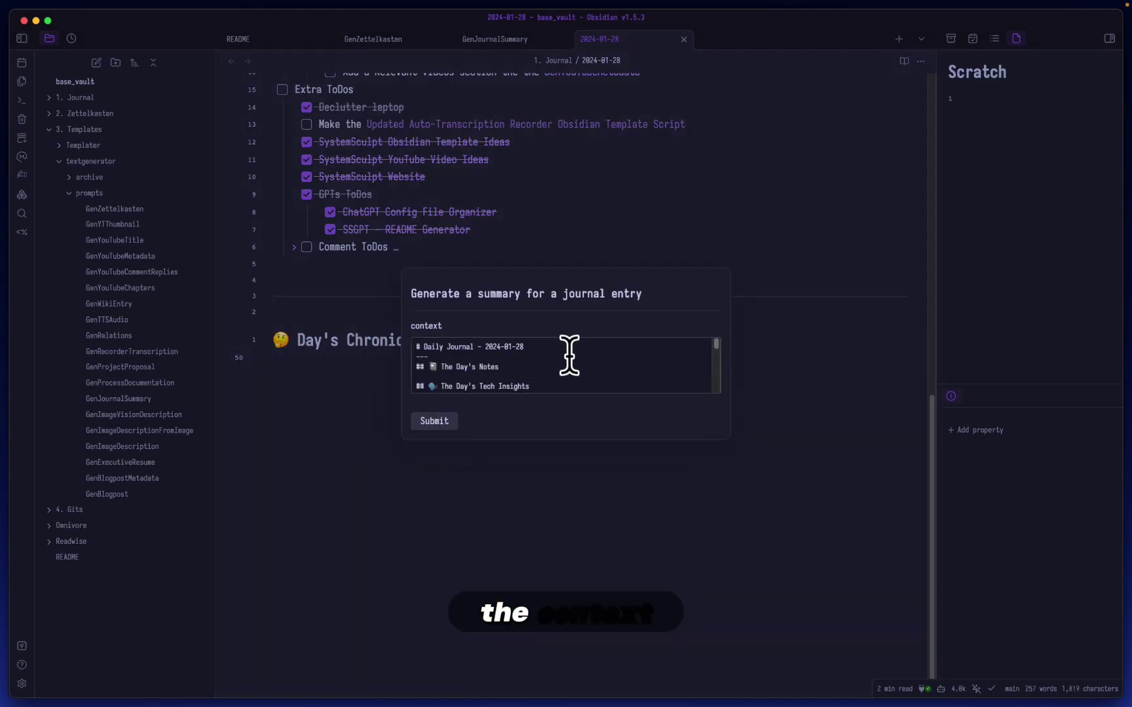
scroll(569, 356, down, 15)
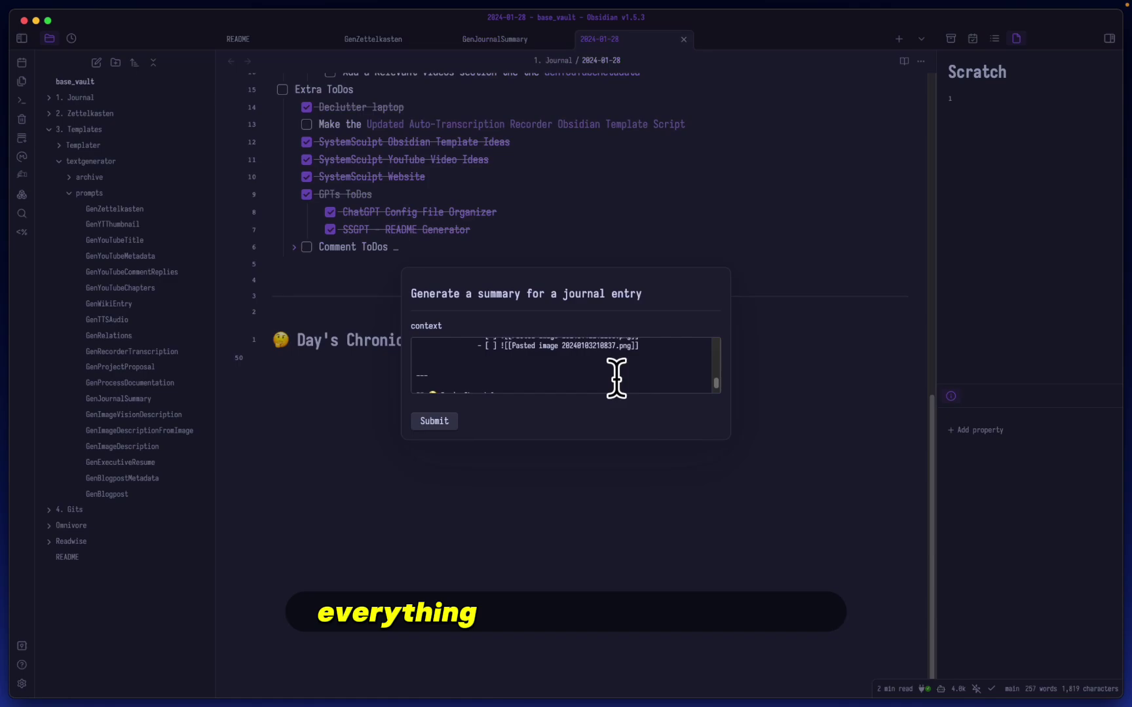
scroll(616, 378, up, 15)
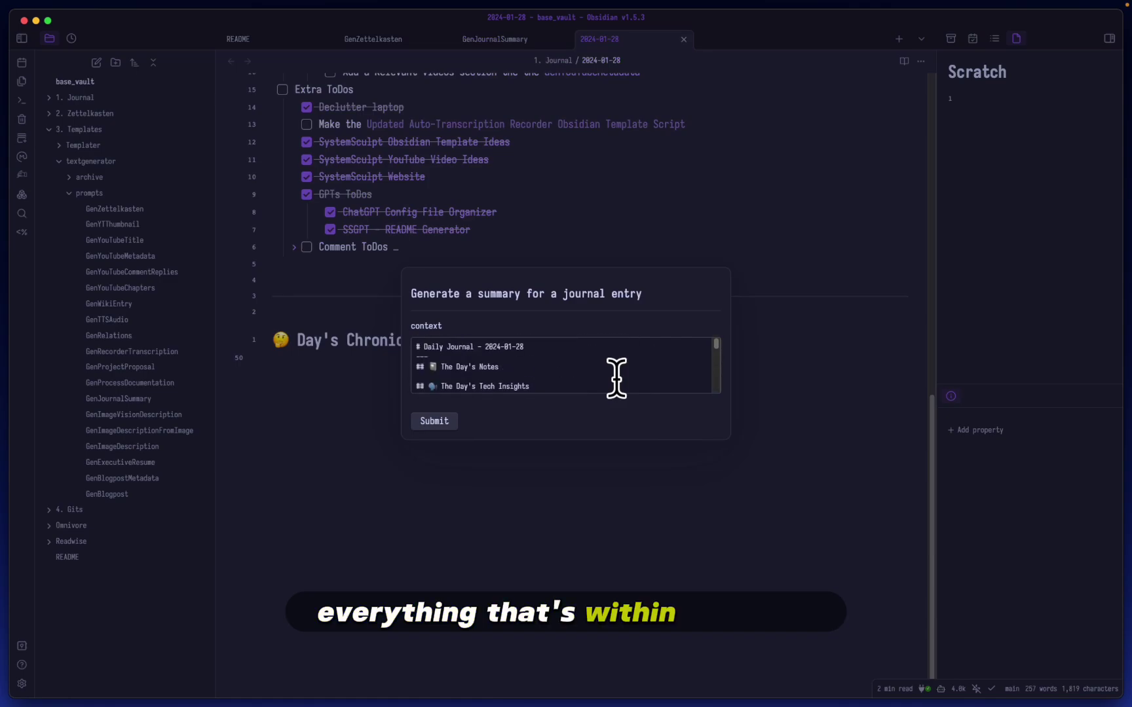
click(449, 426)
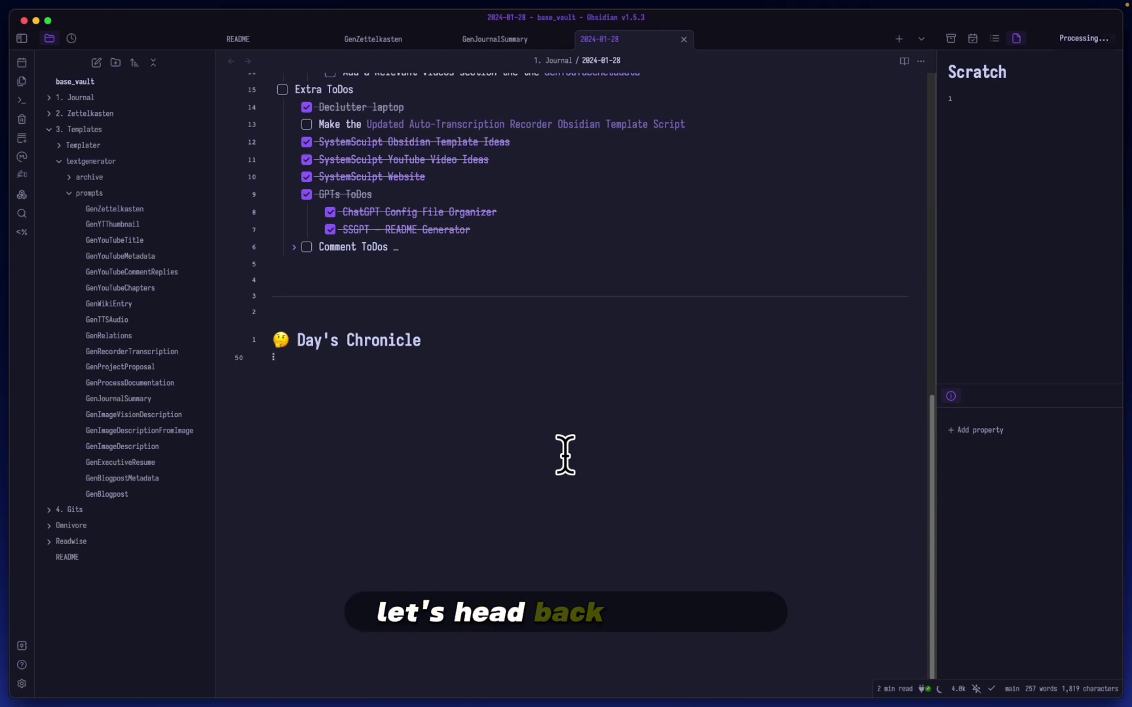
key(super+Tab)
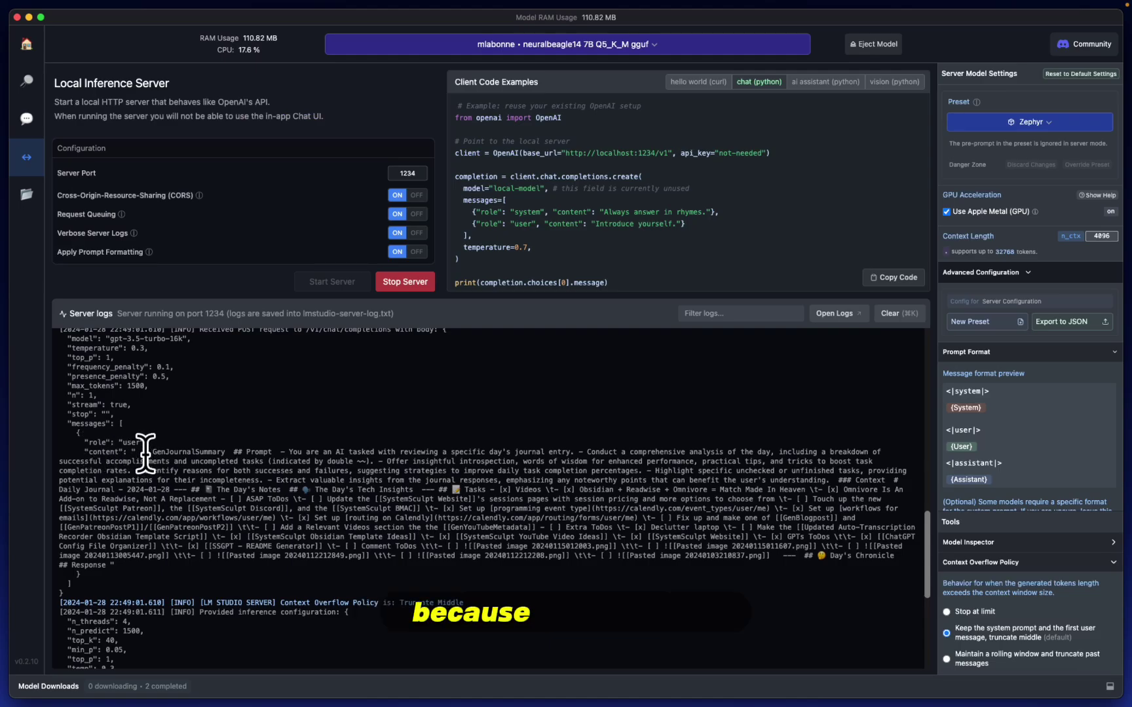
scroll(139, 452, down, 10)
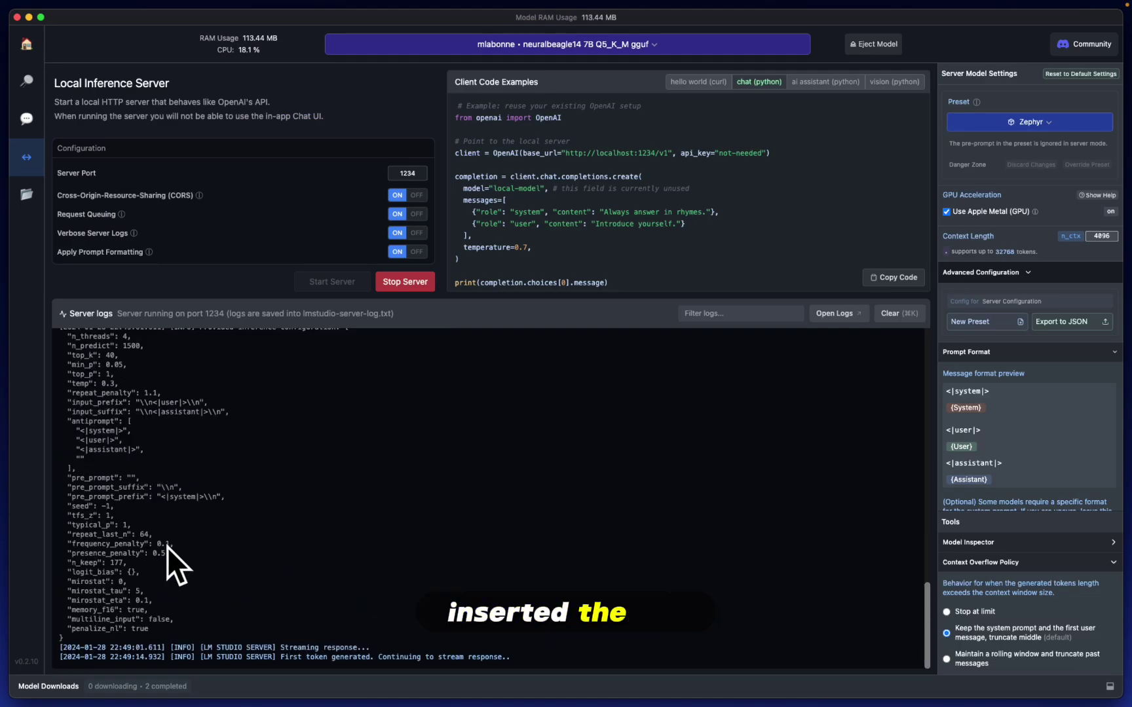
scroll(167, 548, up, 8)
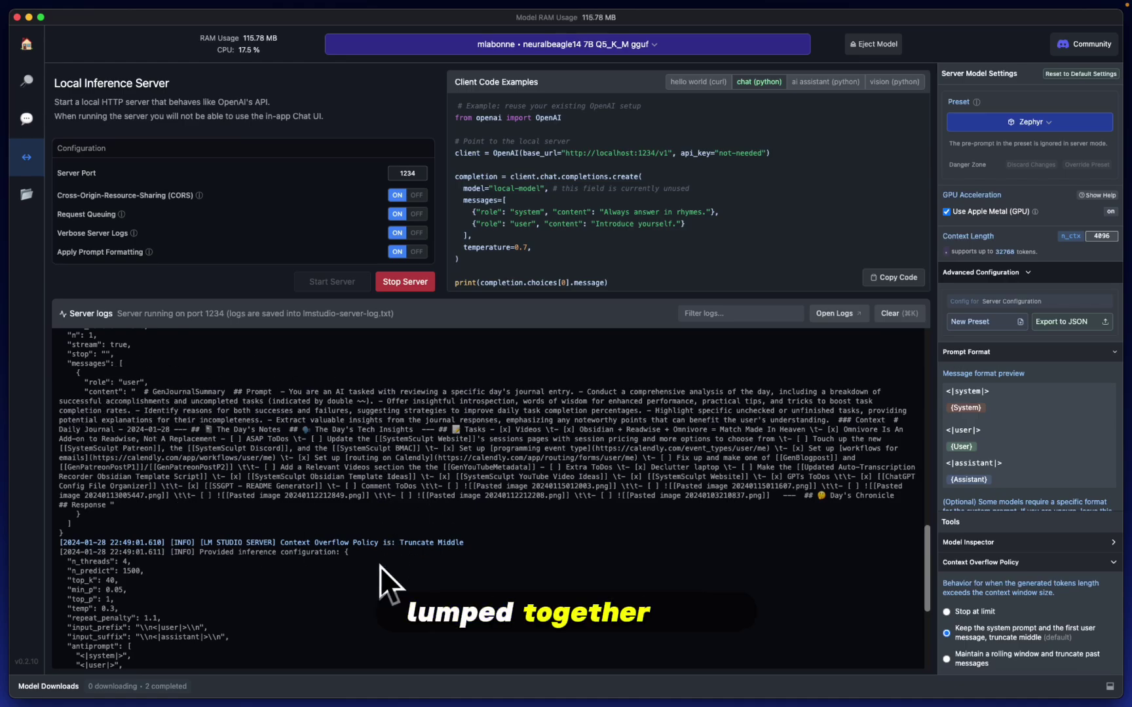
scroll(285, 391, down, 1)
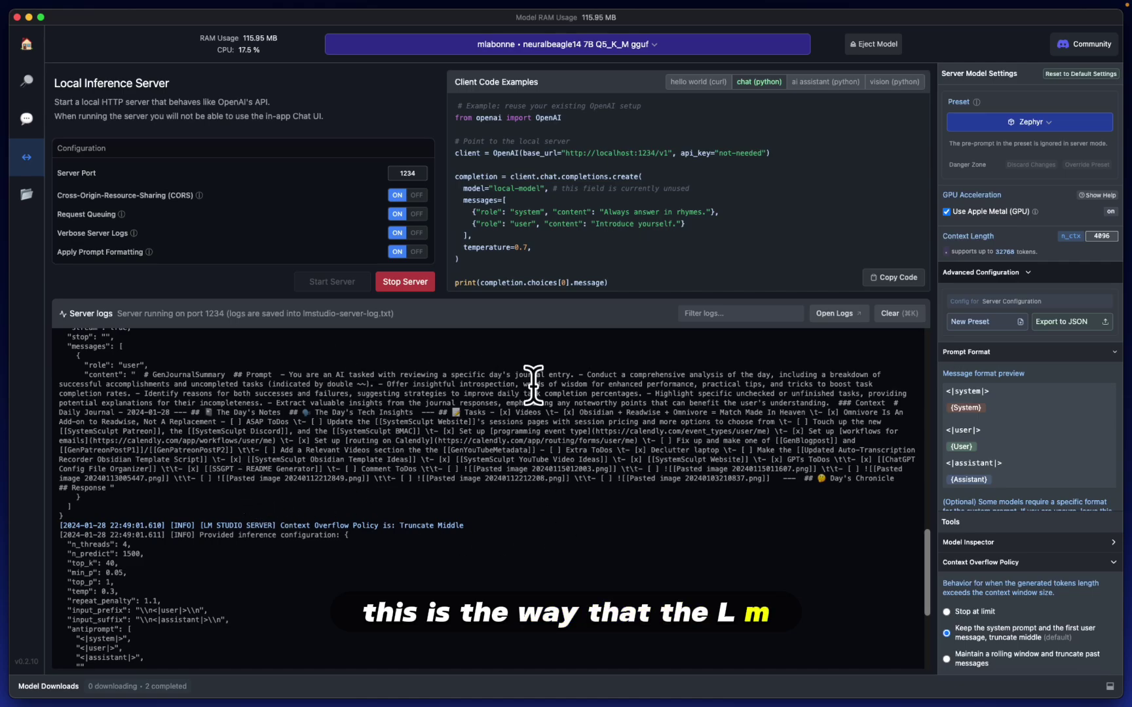
scroll(537, 481, down, 5)
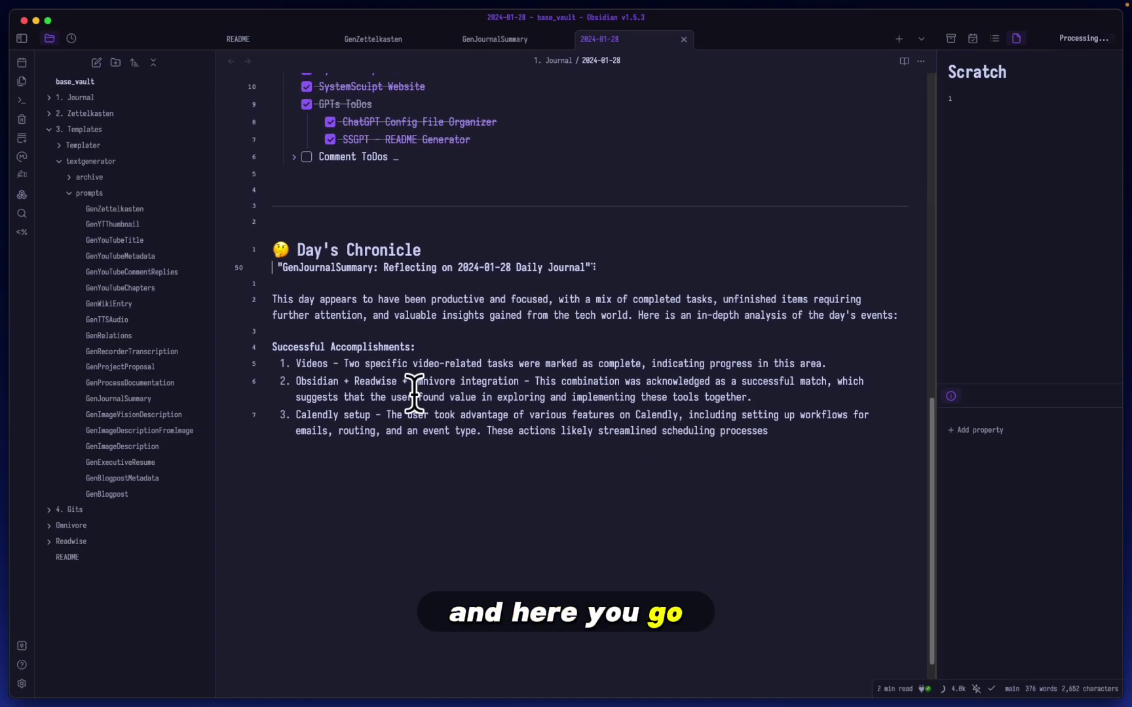
Step: Scroll down to follow the Successful Accomplishments and the seven Uncompleted Tasks as they stream in
scroll(430, 395, down, 1)
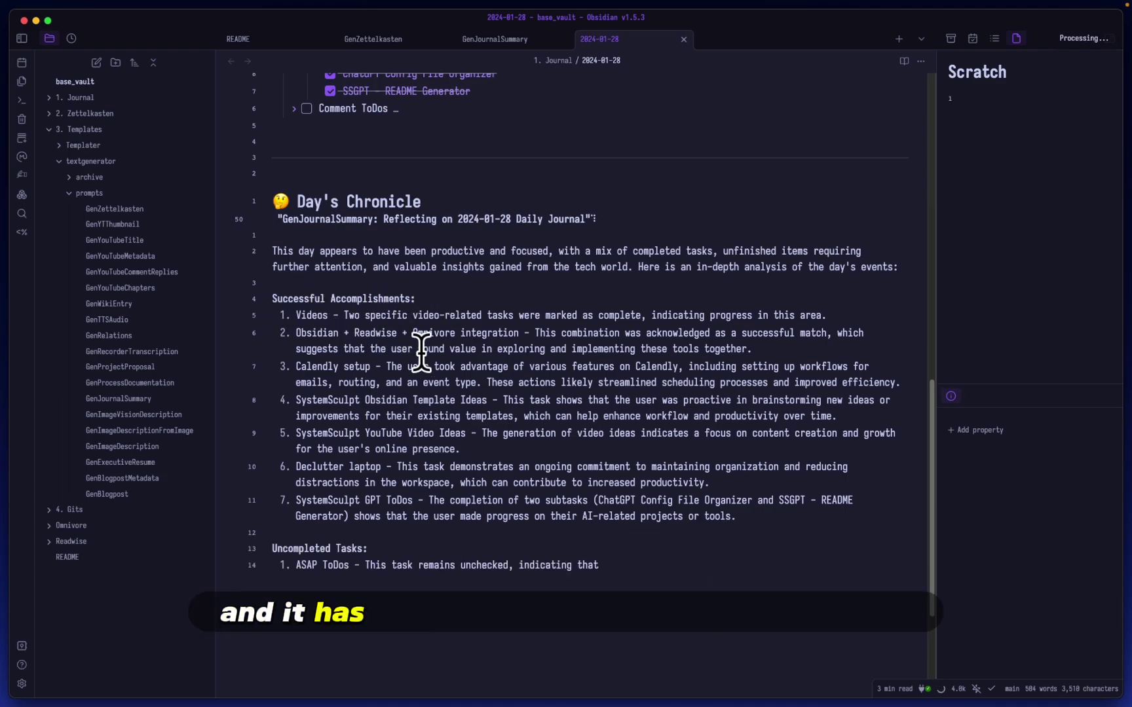
scroll(448, 506, down, 4)
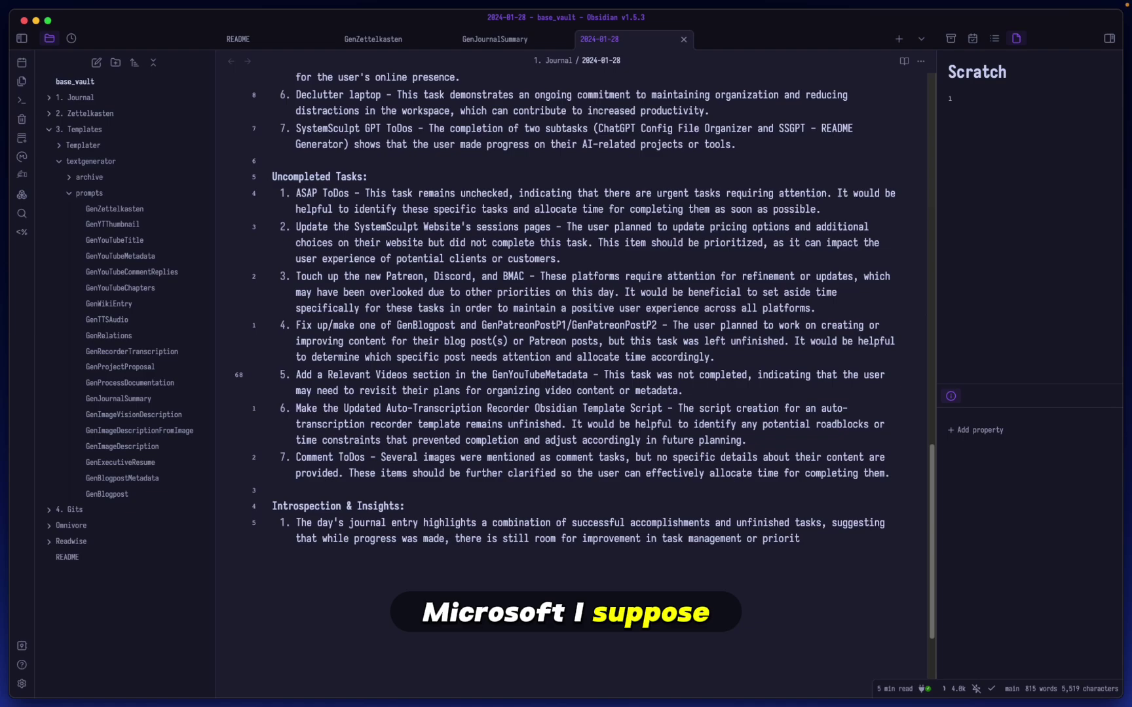
Step: Scroll along as the eleven Introspection & Insights points and the closing 'In summary' paragraph stream in
scroll(704, 505, down, 5)
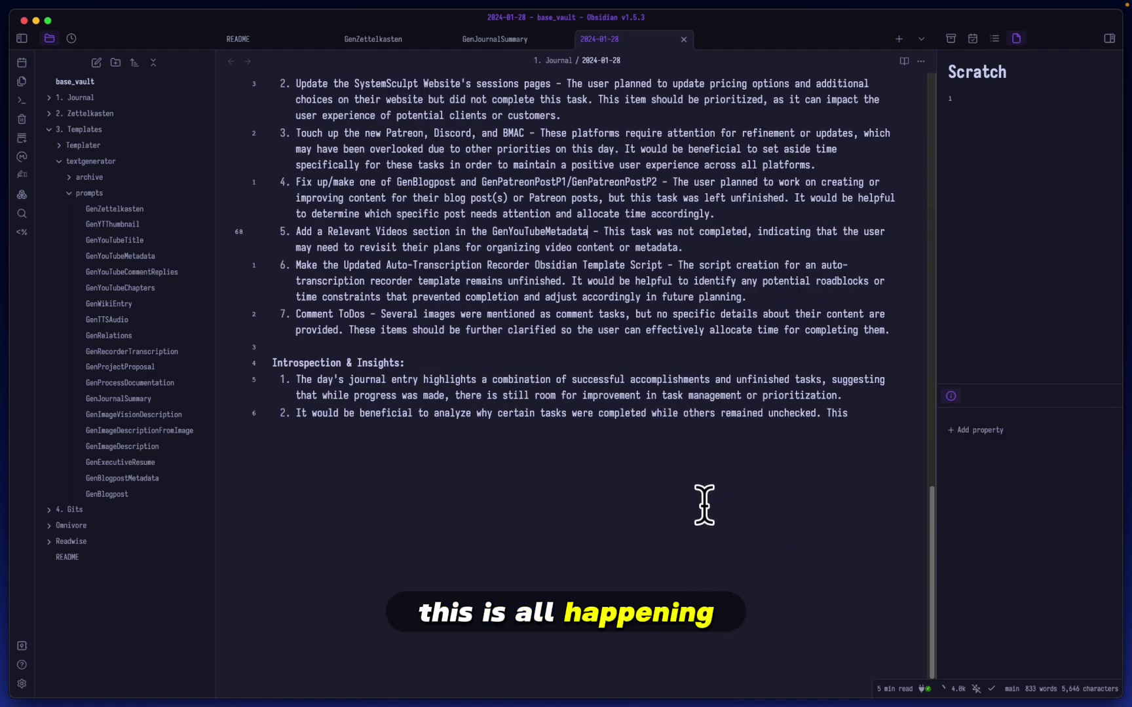
scroll(704, 504, up, 2)
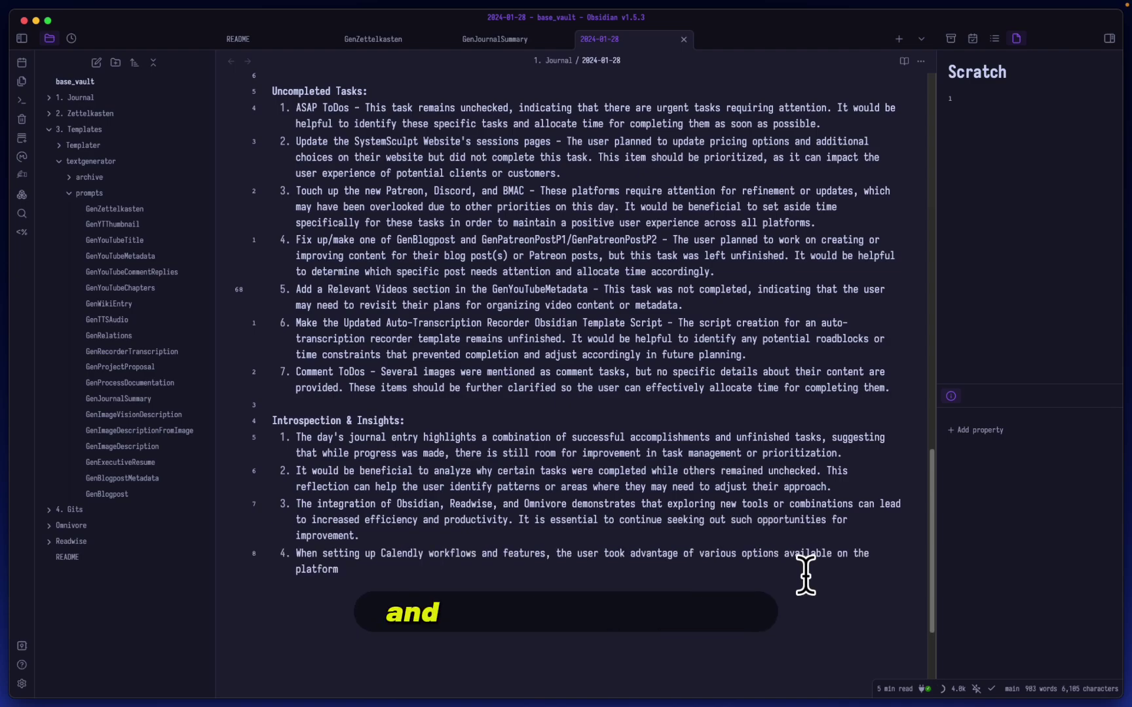
scroll(903, 530, down, 5)
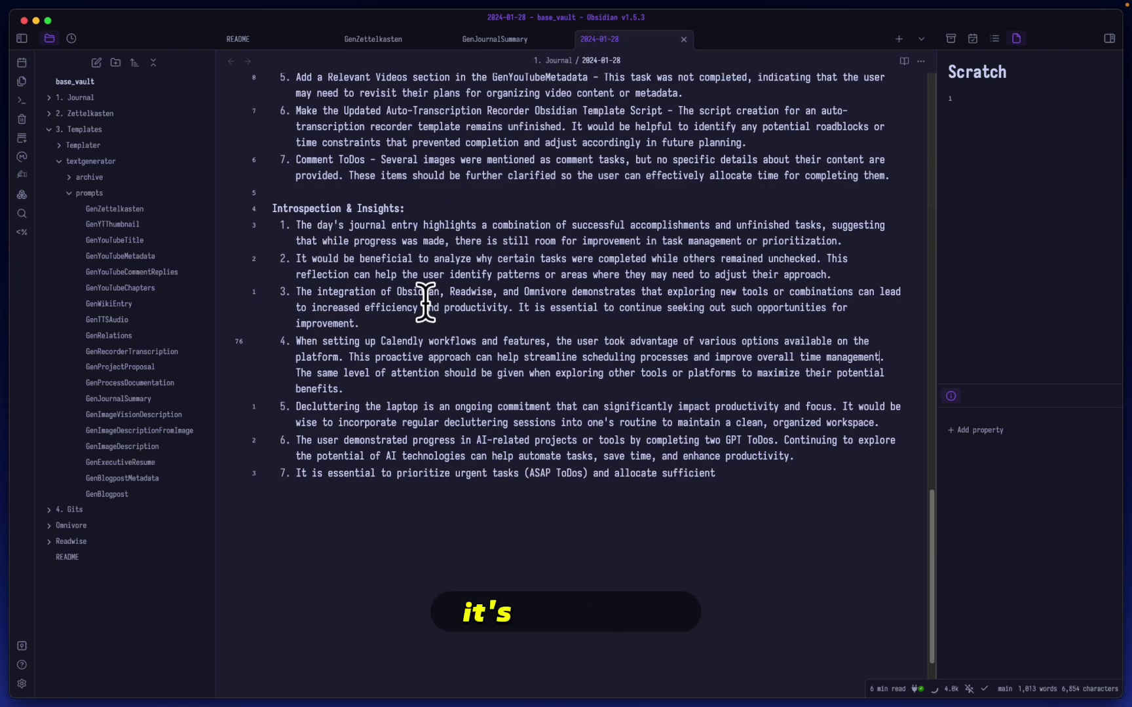
scroll(383, 282, down, 2)
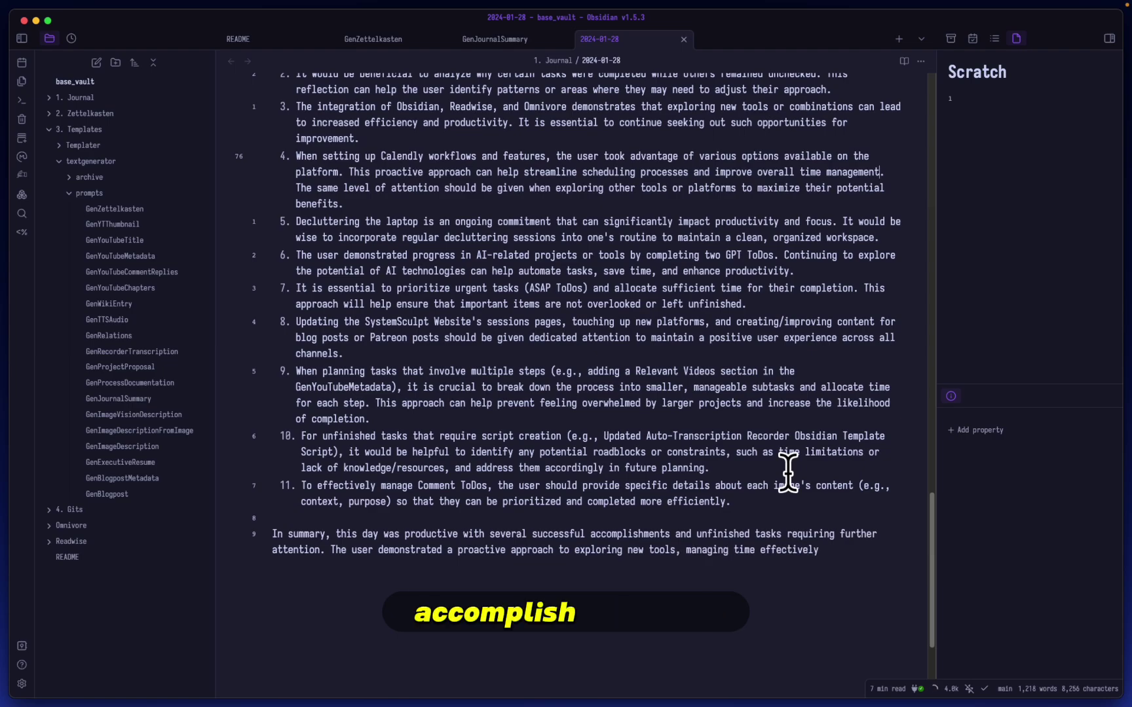
scroll(720, 494, down, 5)
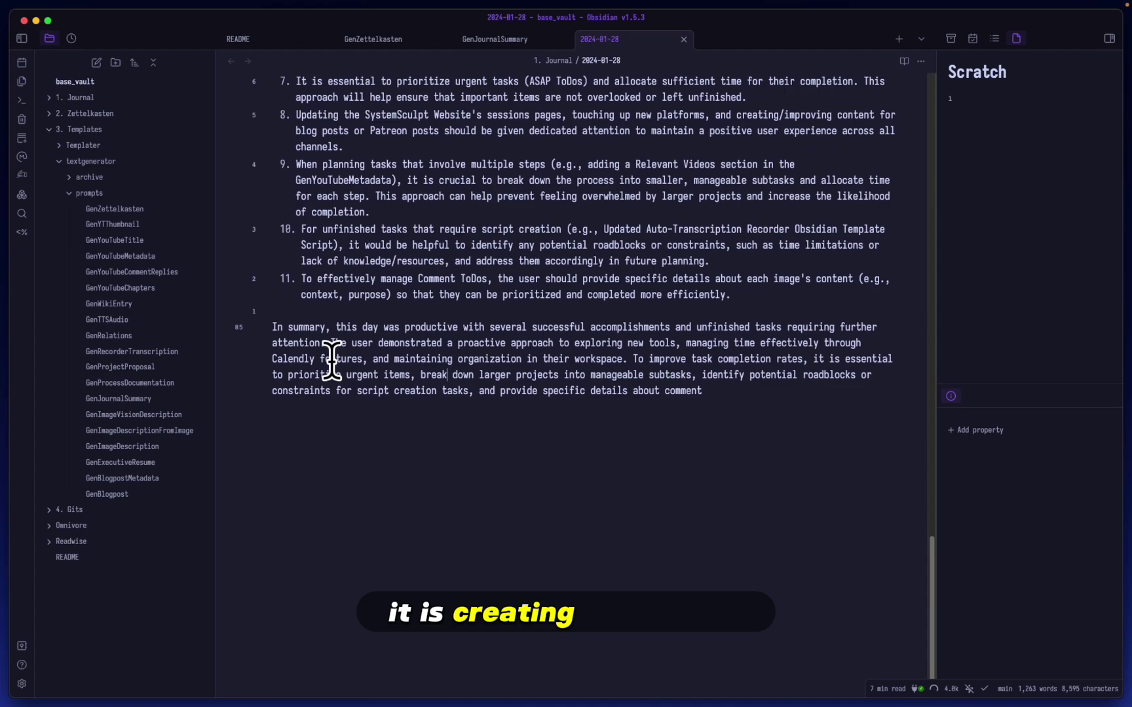
scroll(361, 430, up, 5)
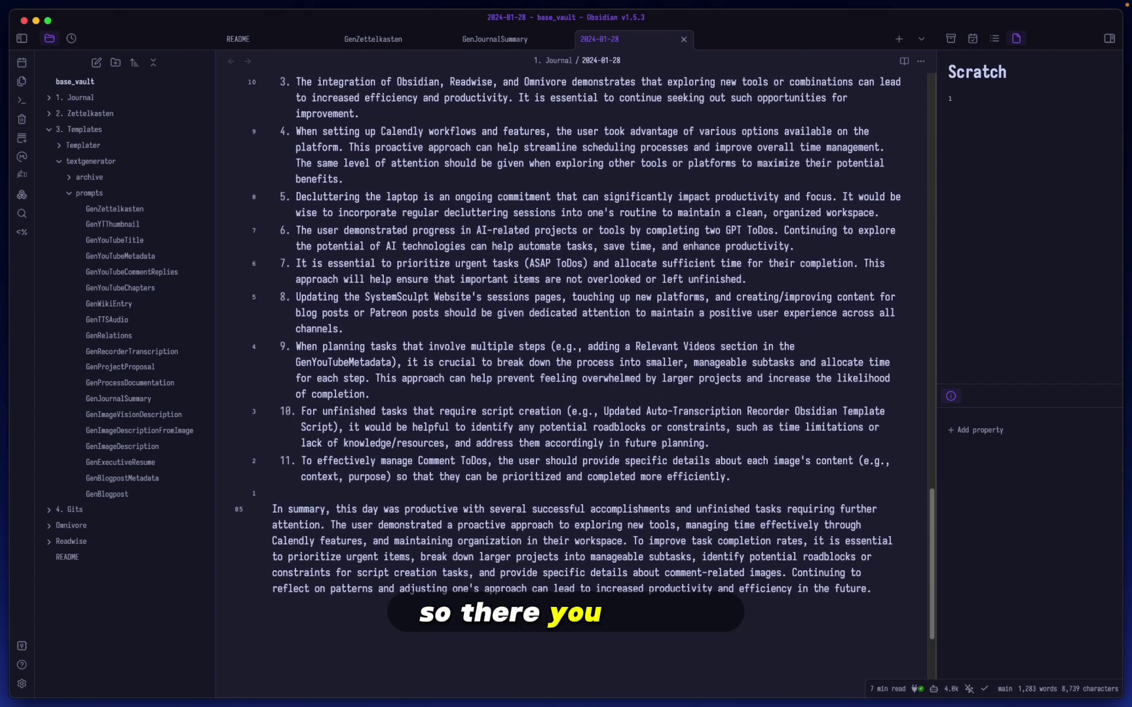
scroll(585, 357, up, 7)
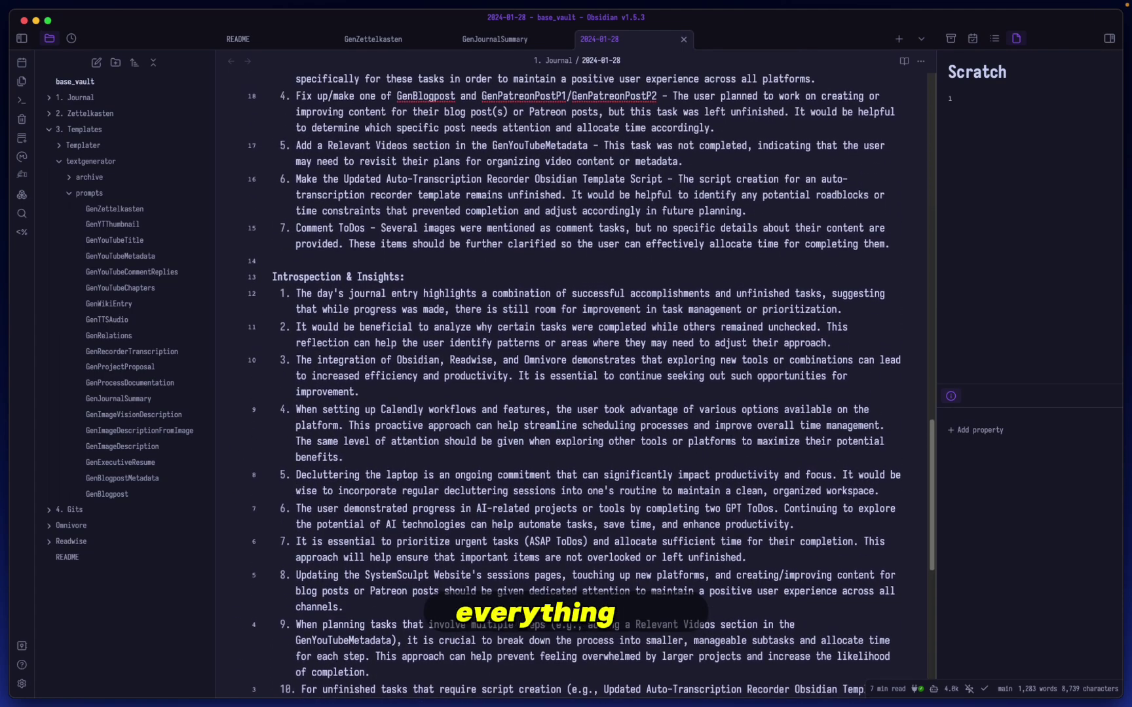
scroll(585, 385, up, 4)
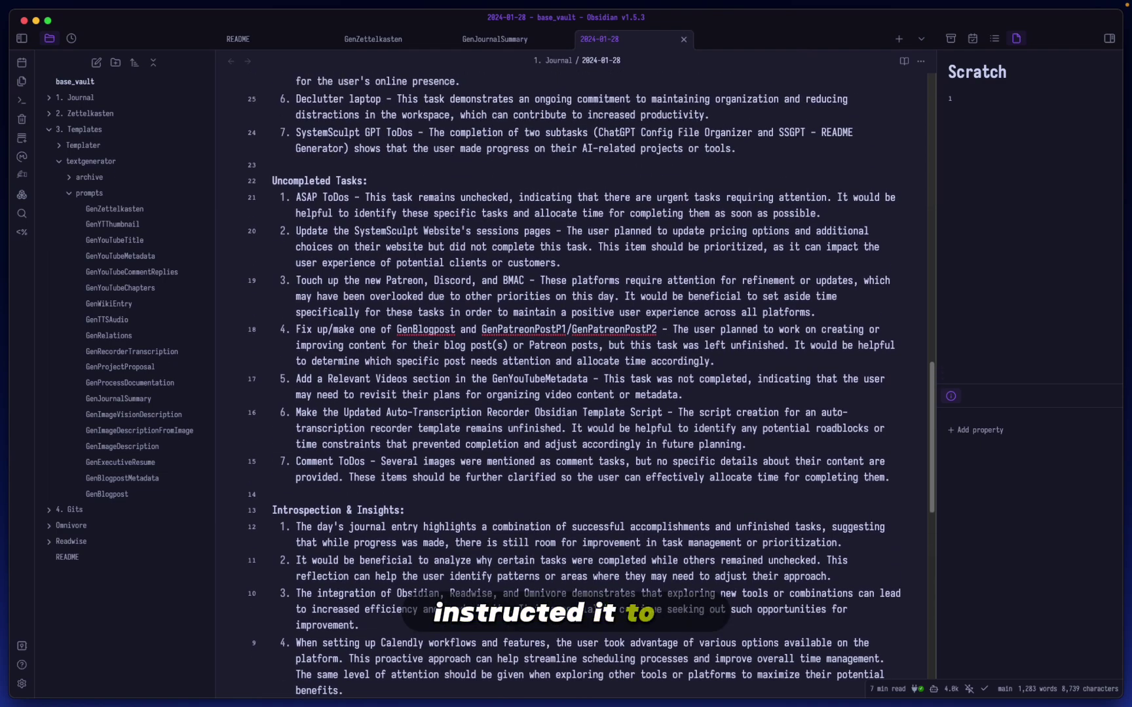
scroll(575, 387, up, 3)
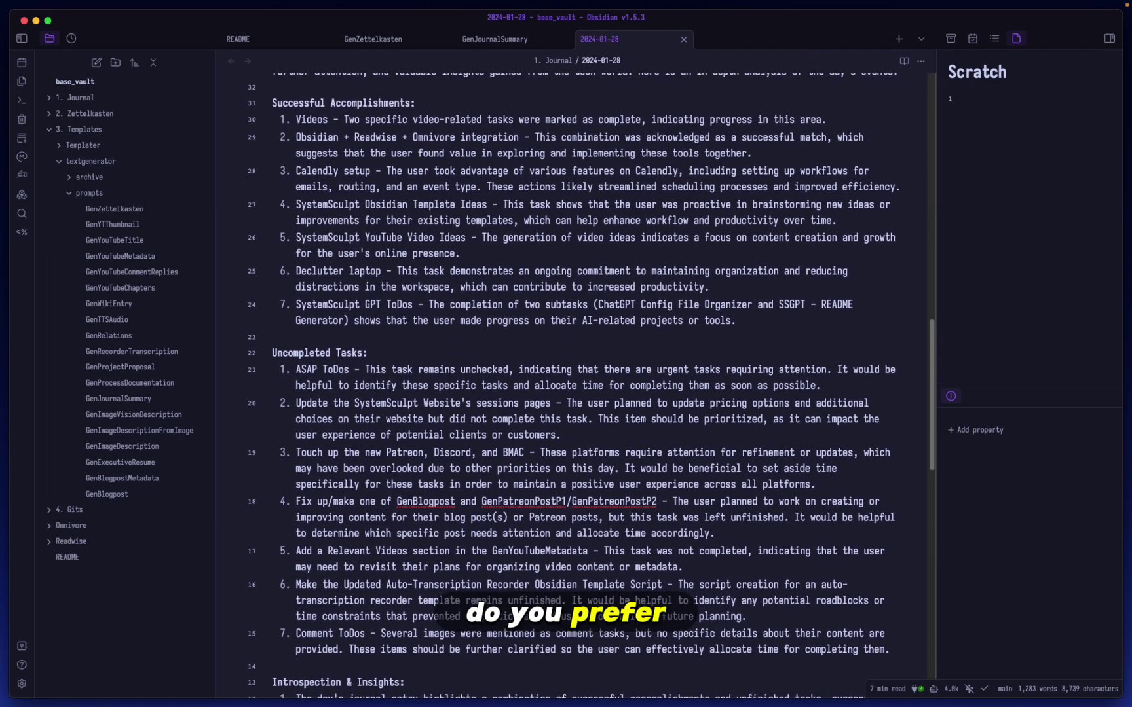
scroll(596, 364, up, 3)
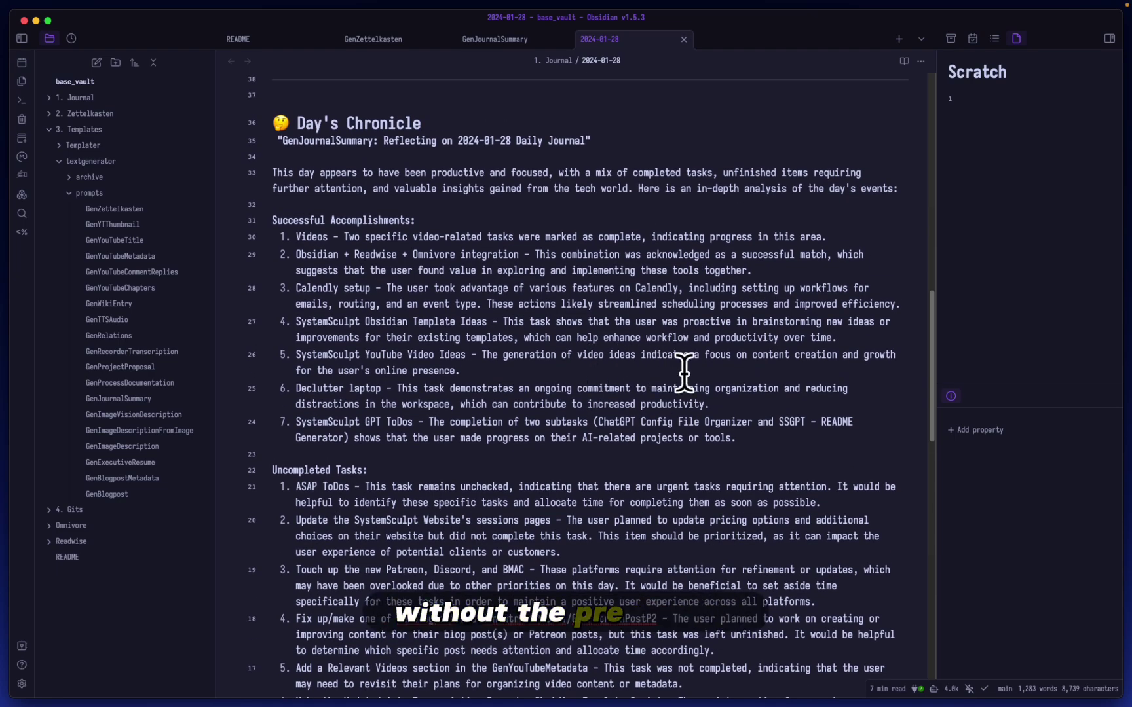
scroll(423, 578, down, 1)
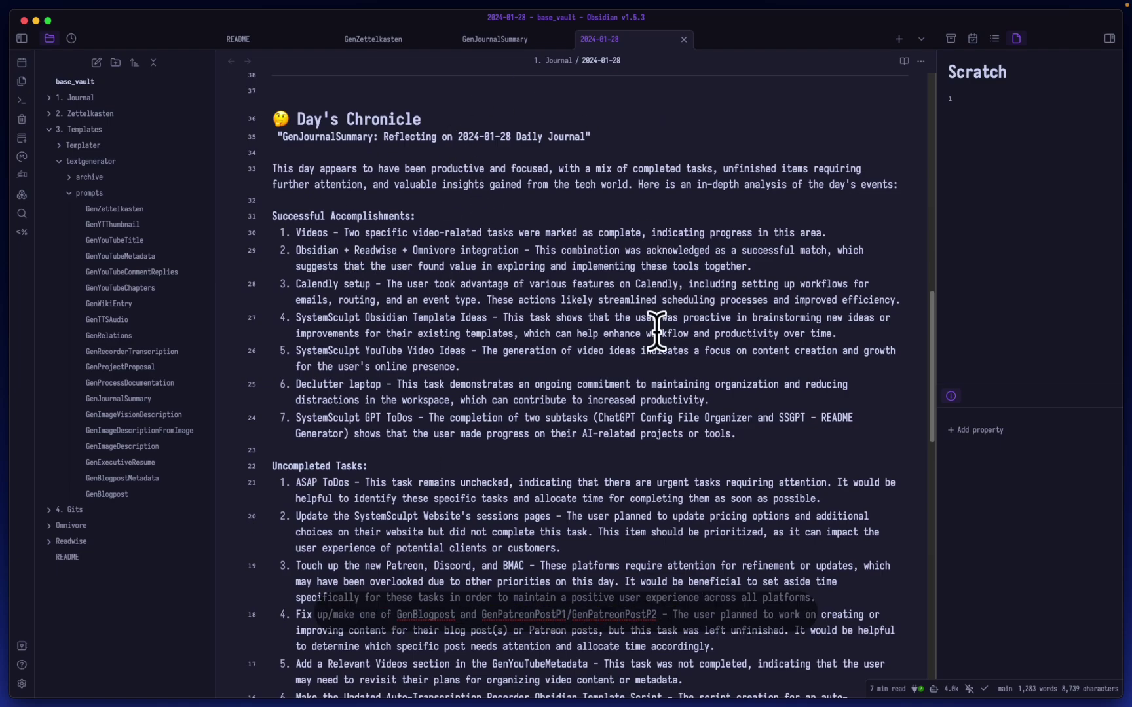
scroll(465, 117, up, 6)
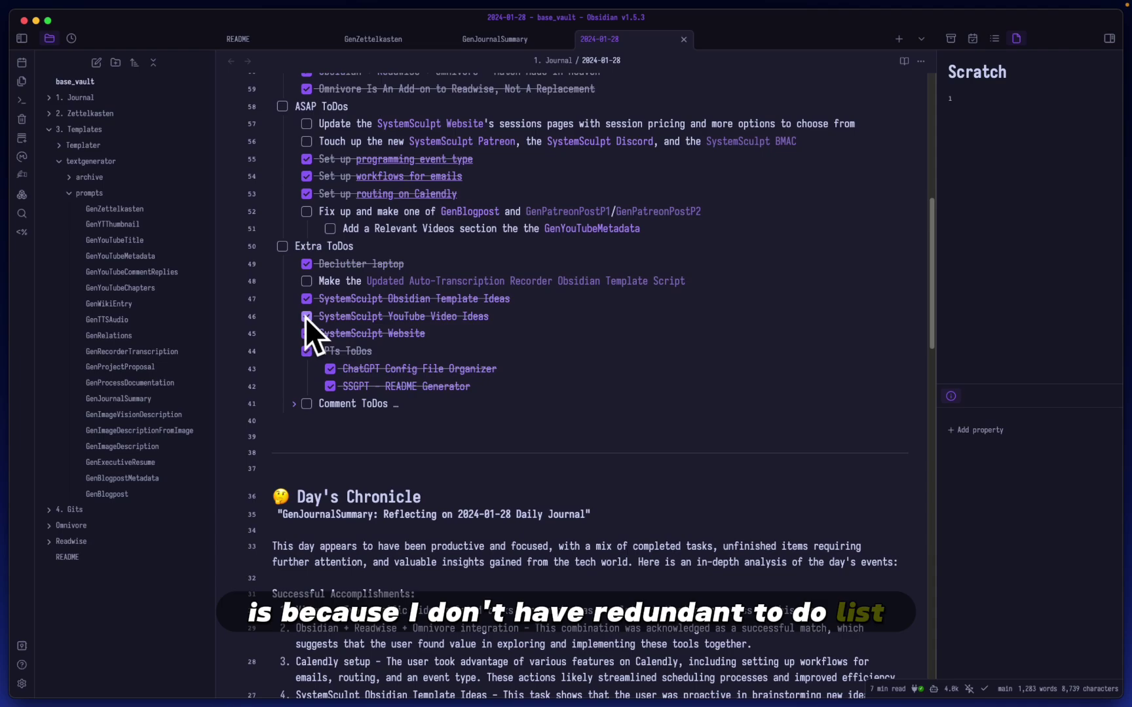
scroll(571, 590, down, 6)
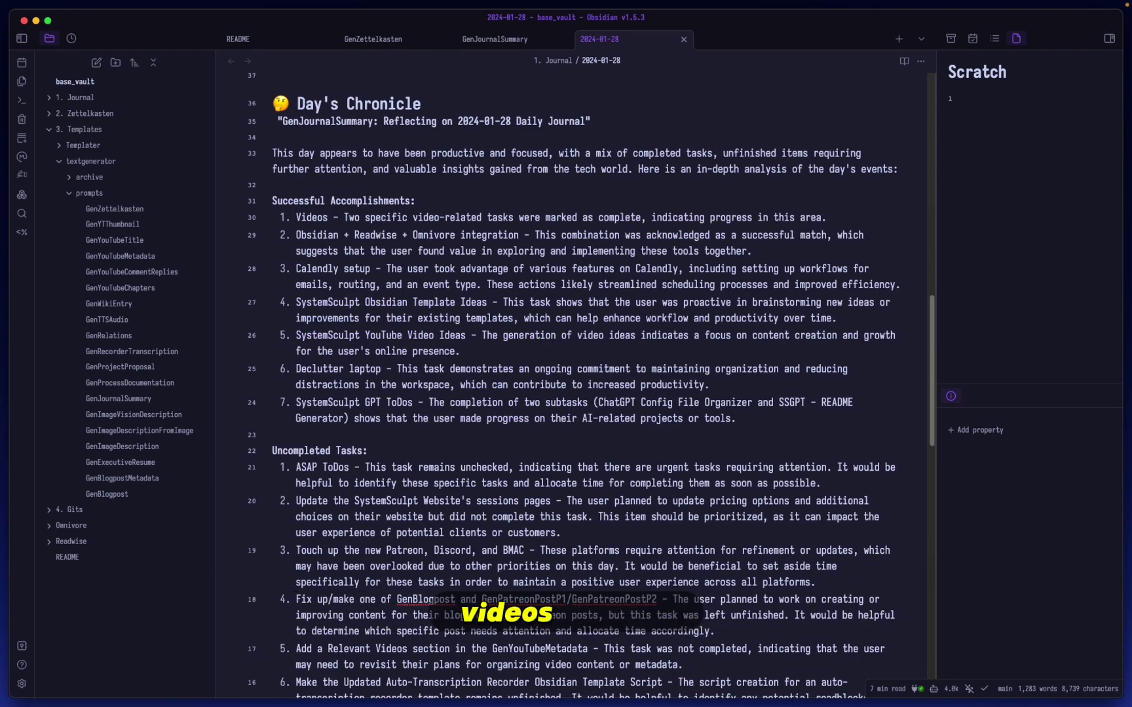
scroll(877, 430, up, 7)
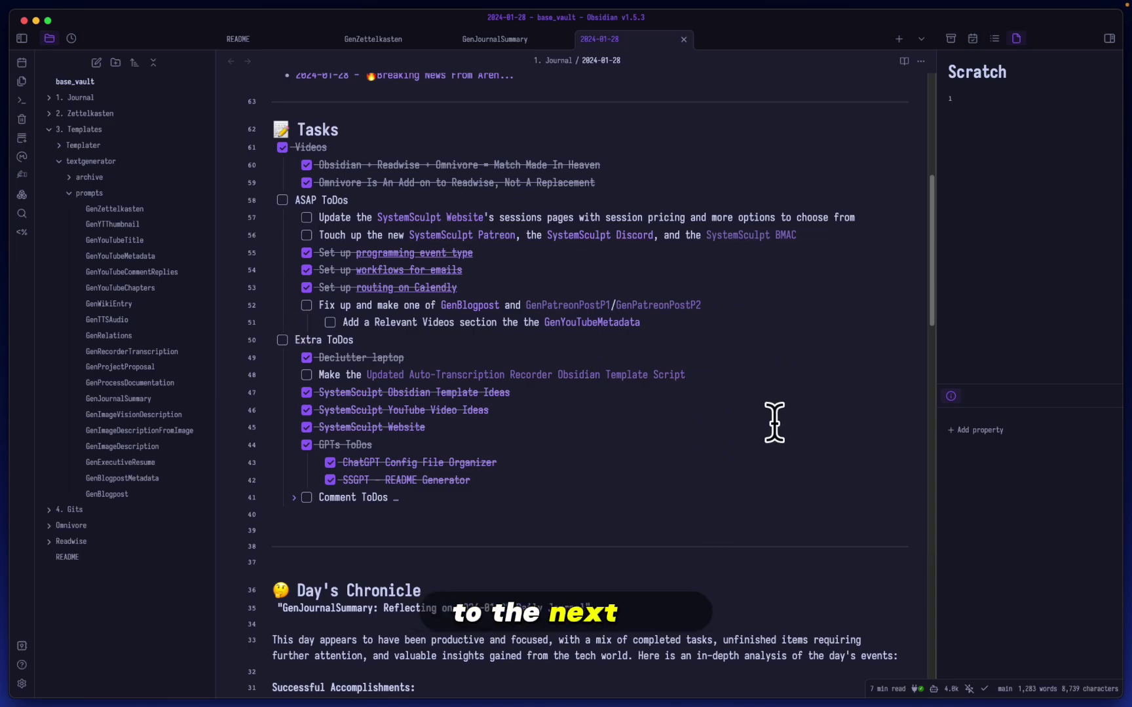
scroll(910, 500, down, 10)
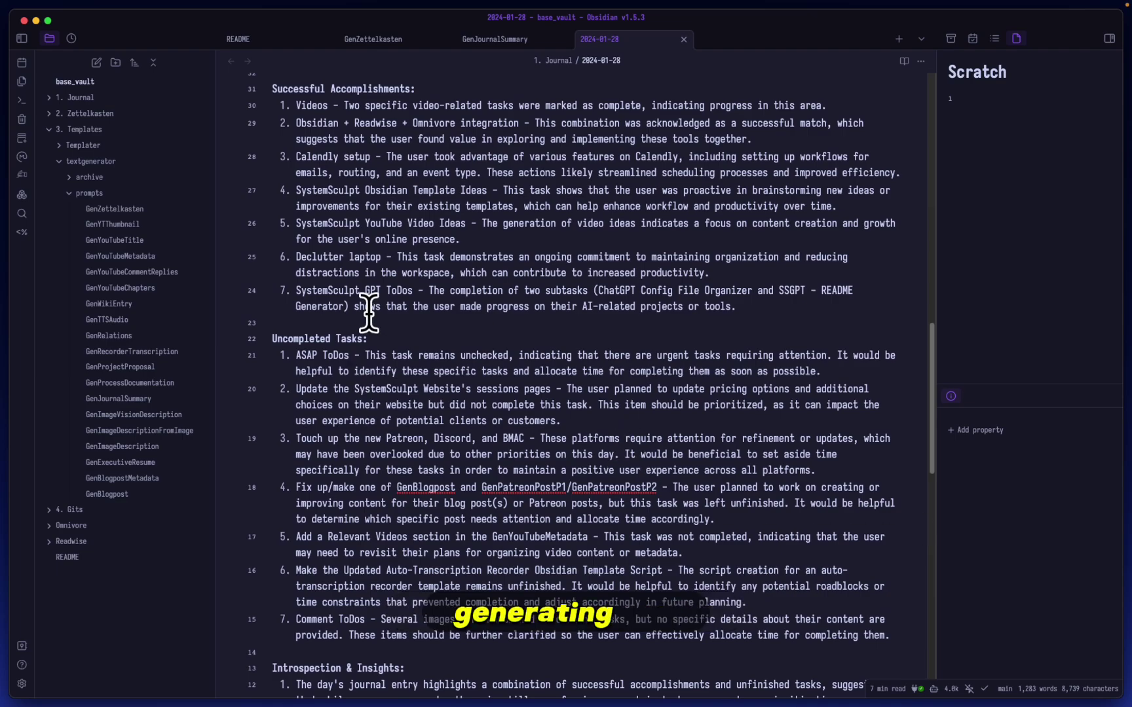
scroll(643, 393, down, 4)
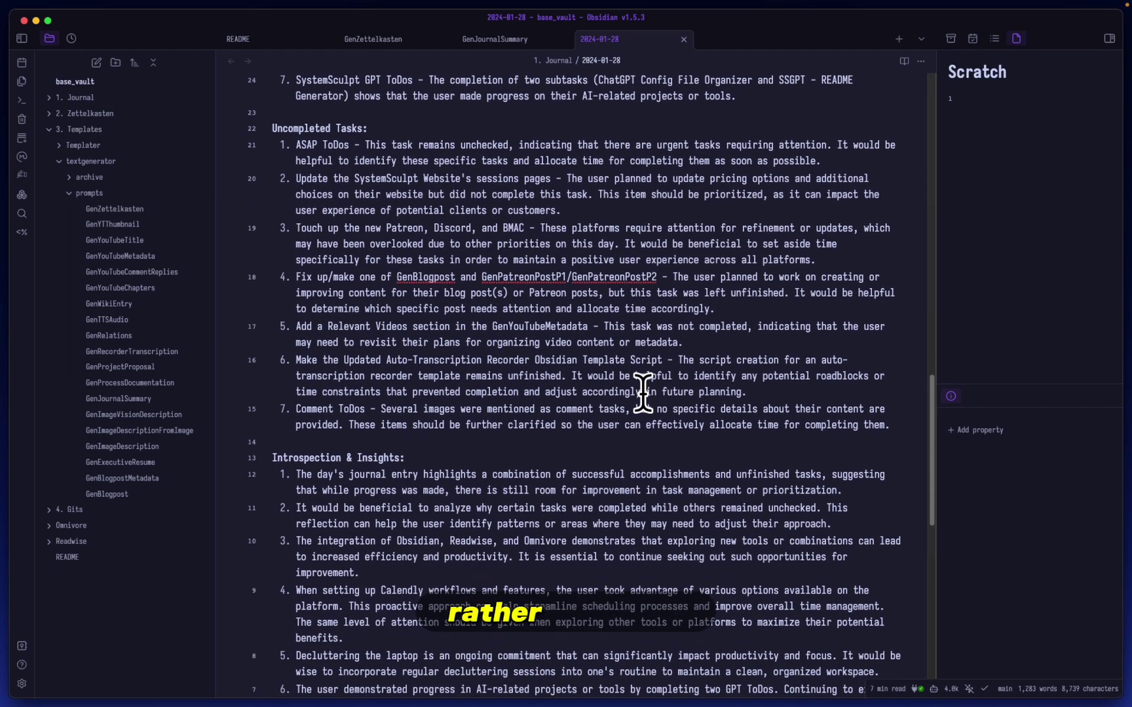
scroll(736, 450, up, 12)
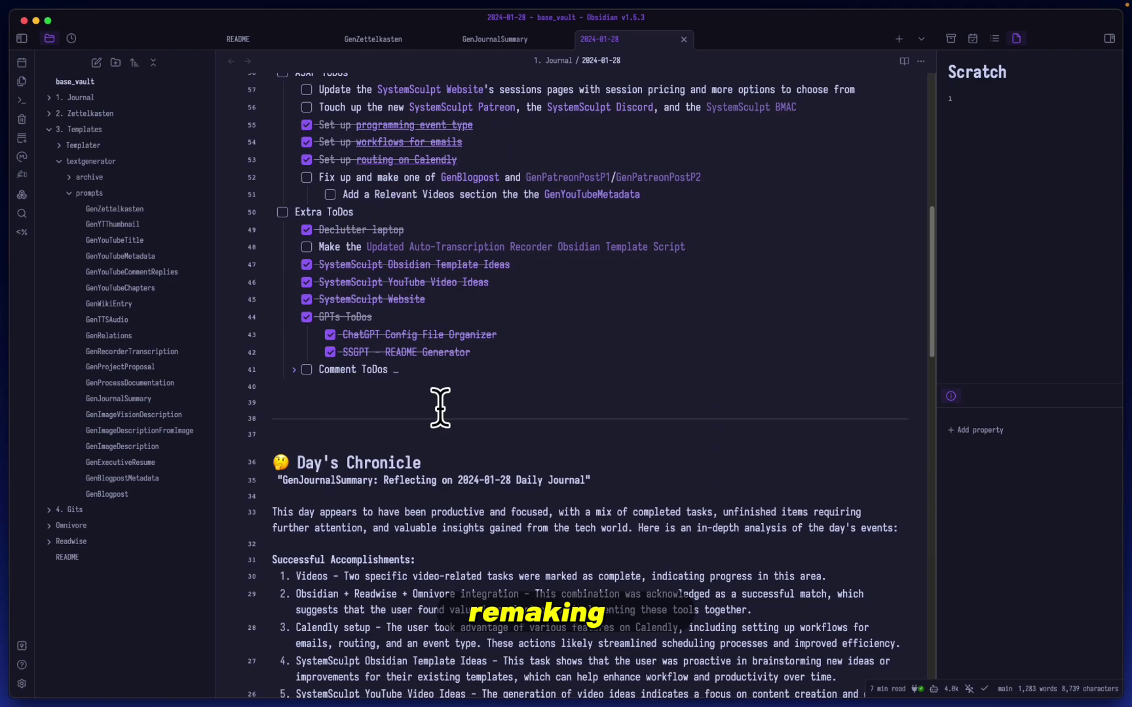
scroll(747, 586, down, 10)
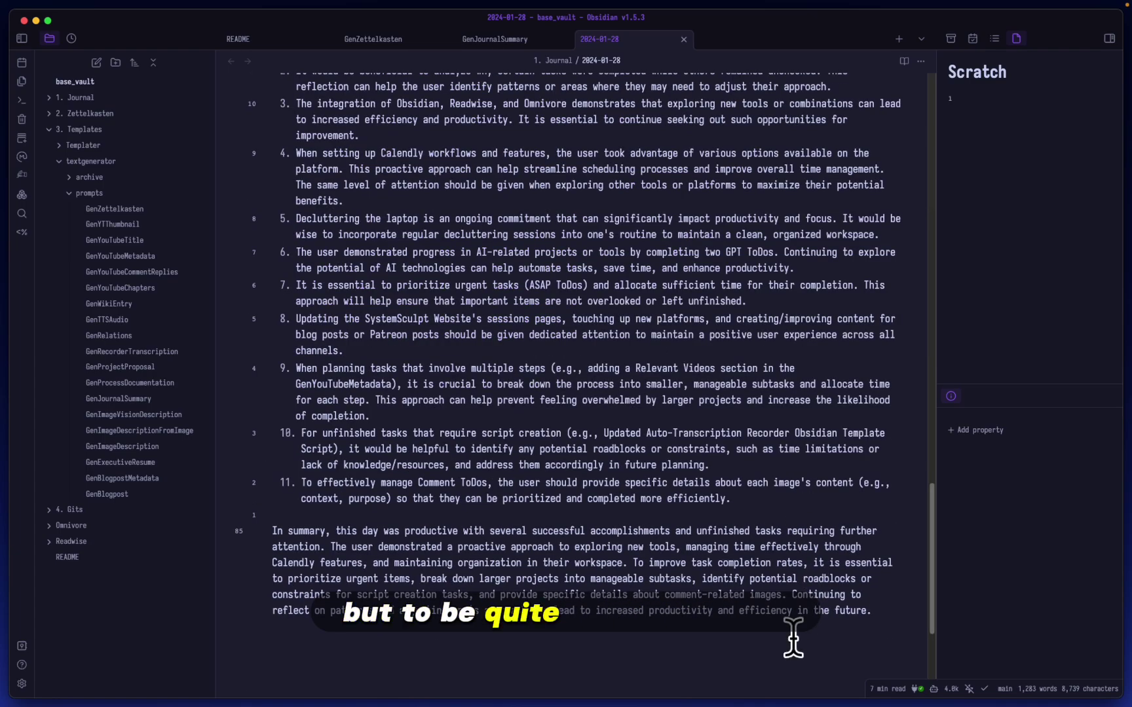
scroll(744, 636, down, 1)
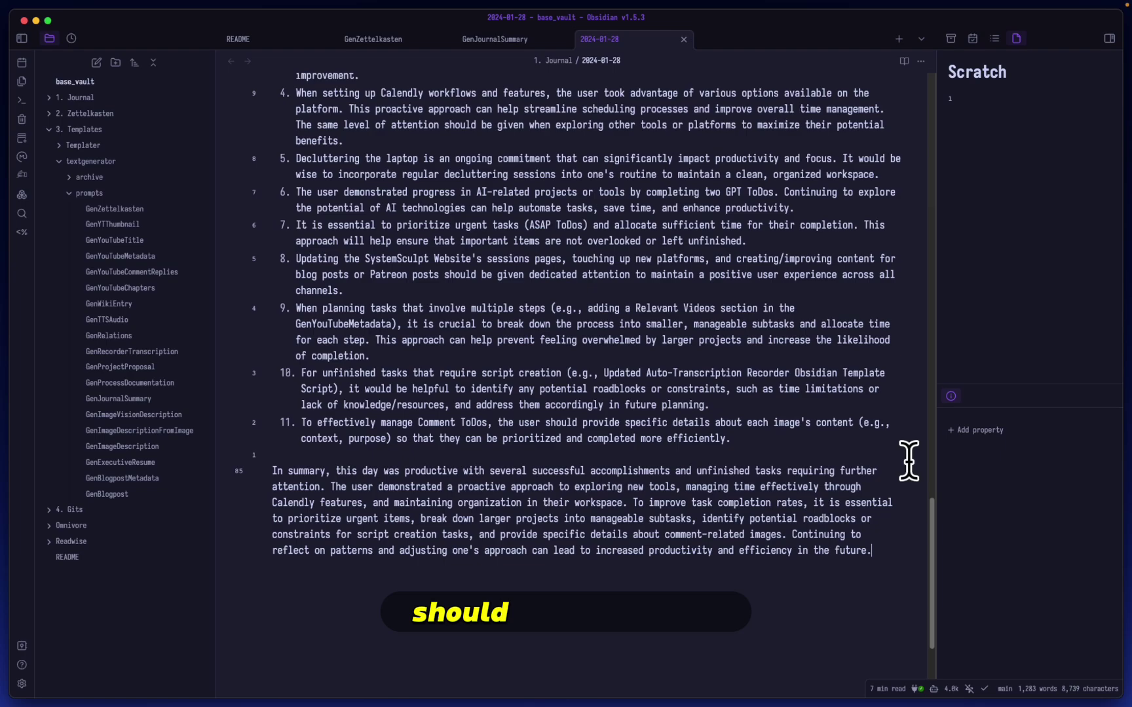
scroll(851, 452, up, 10)
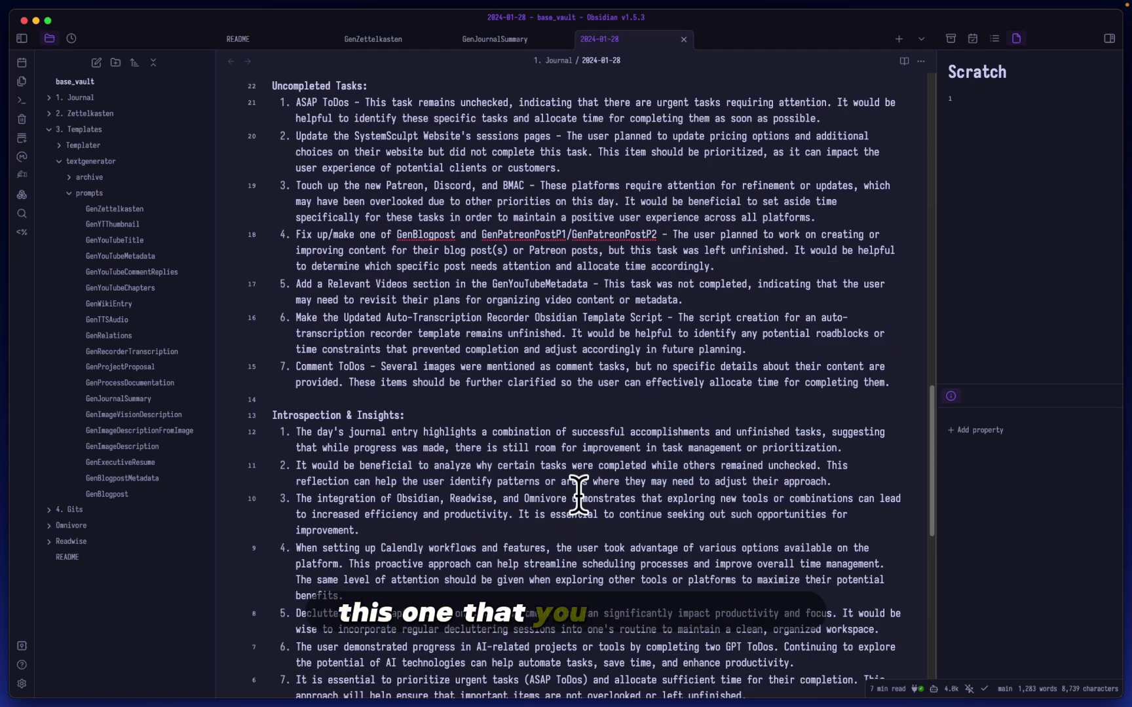
scroll(576, 498, up, 5)
Step: Look over the GenJournalSummary prompt note, then return to the 2024-01-28 journal note
click(505, 40)
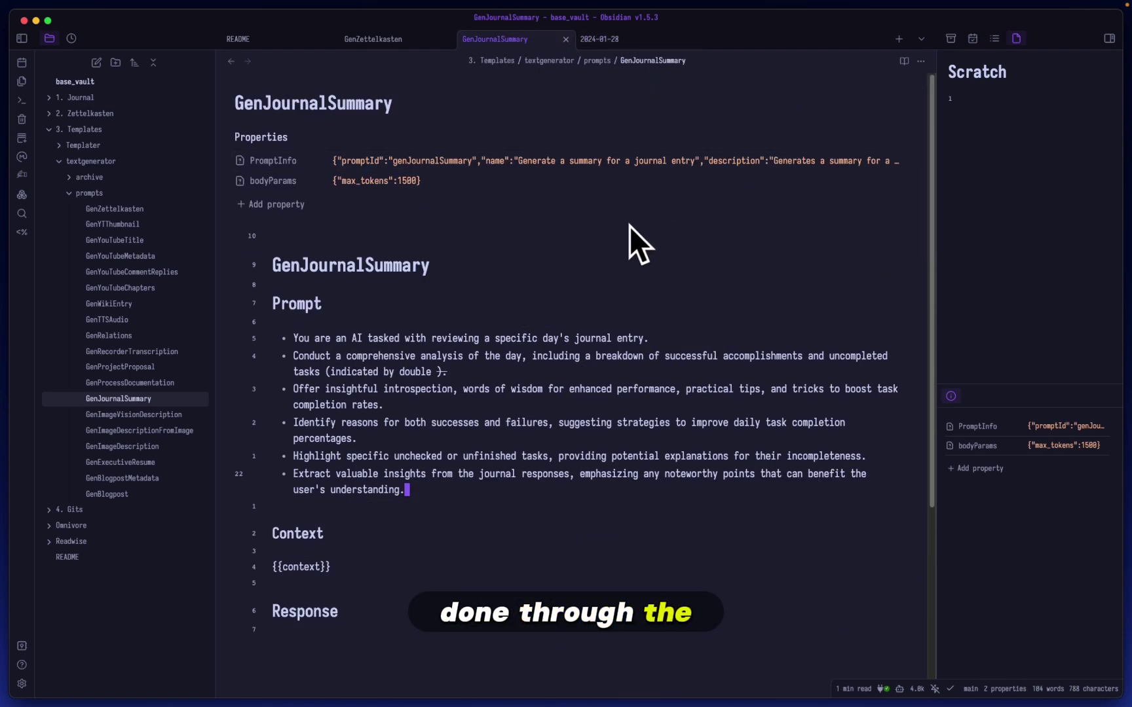
click(616, 39)
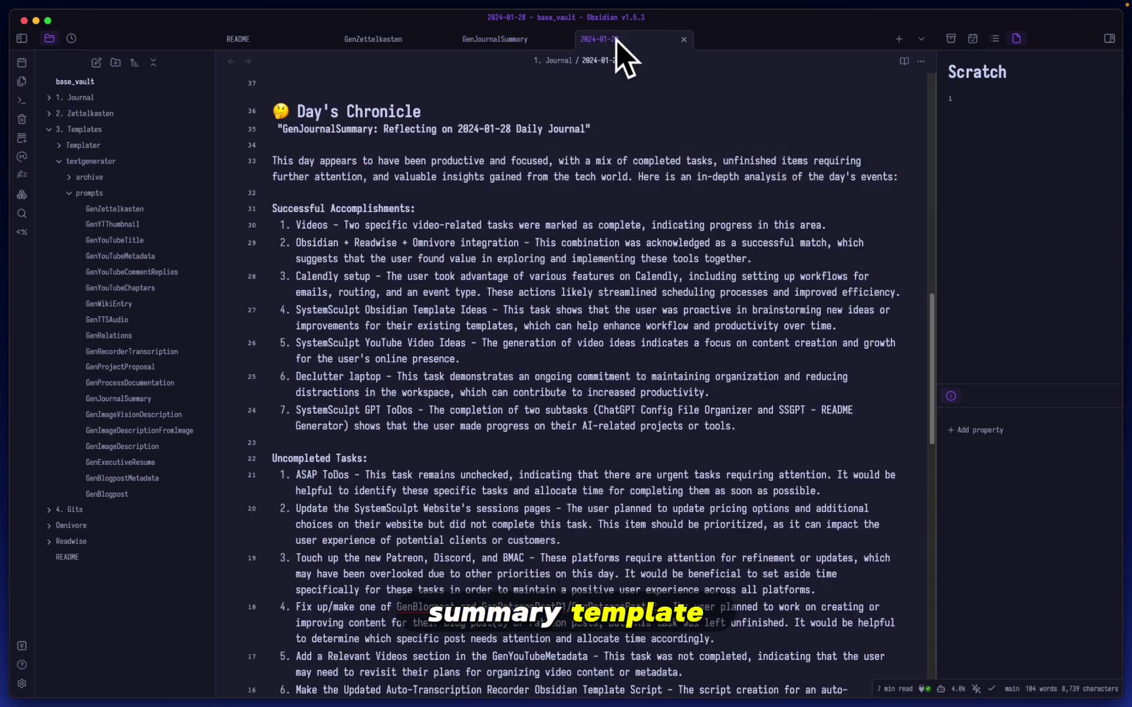